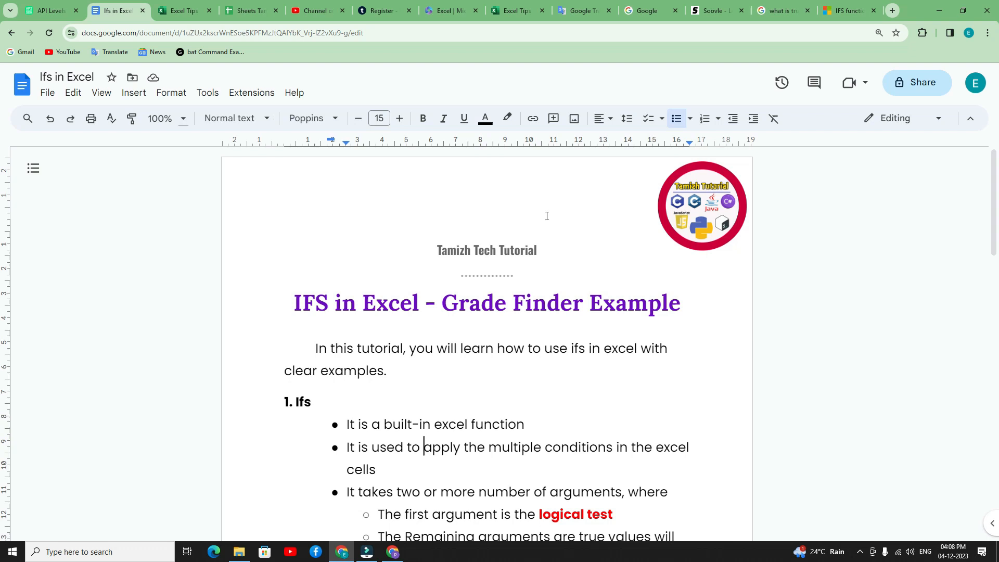
Read the Ifs section's description of the function and its arguments, from the logical test to the closing True argument
scroll(471, 223, "down", 2)
scroll(437, 265, "down", 2)
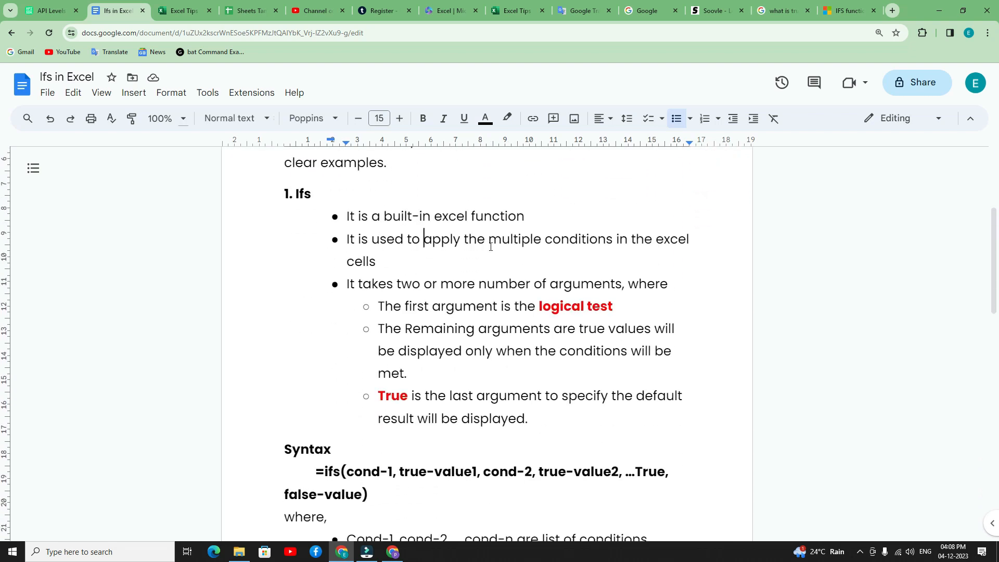
left_click_drag(614, 240, 437, 234)
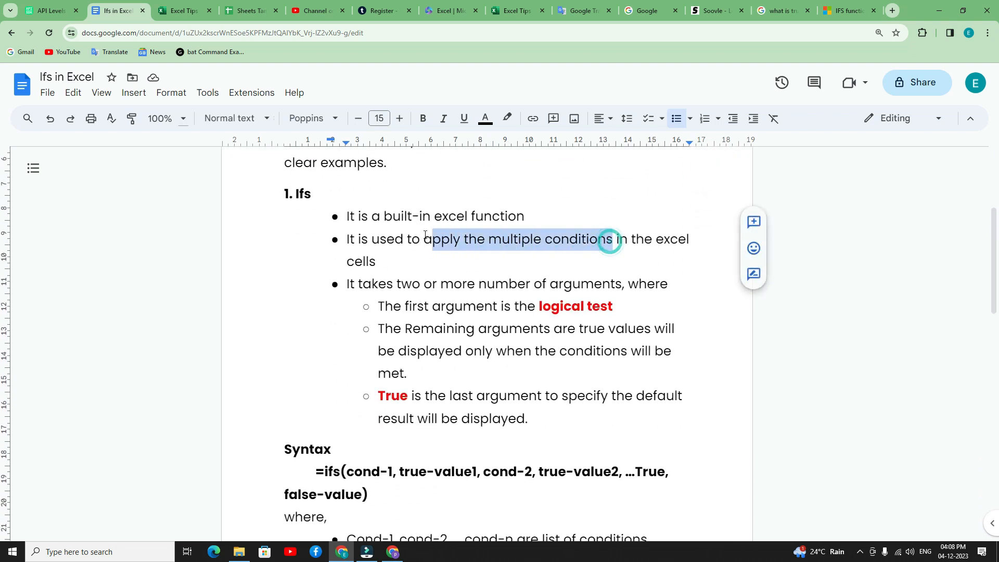
left_click(502, 239)
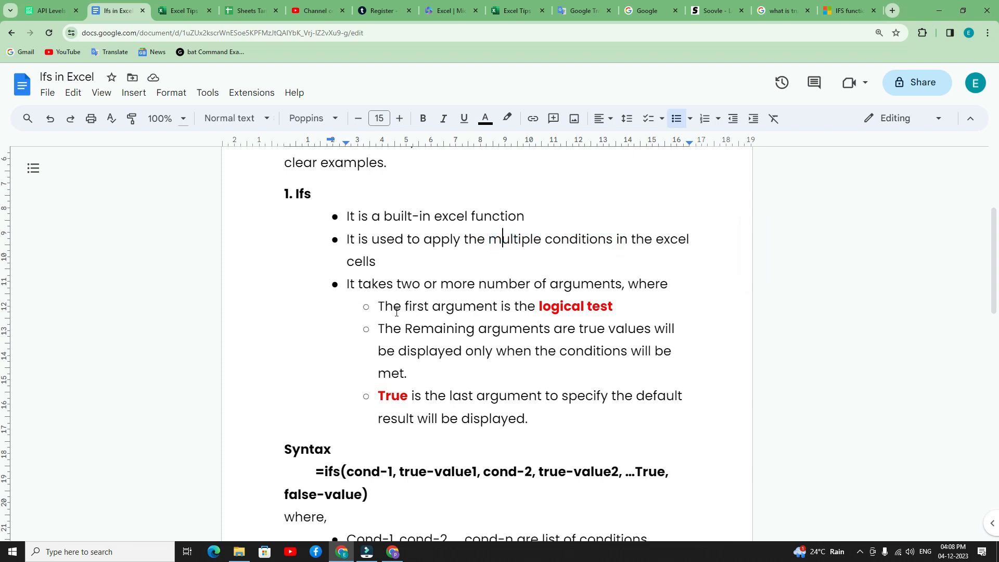
scroll(397, 365, "down", 1)
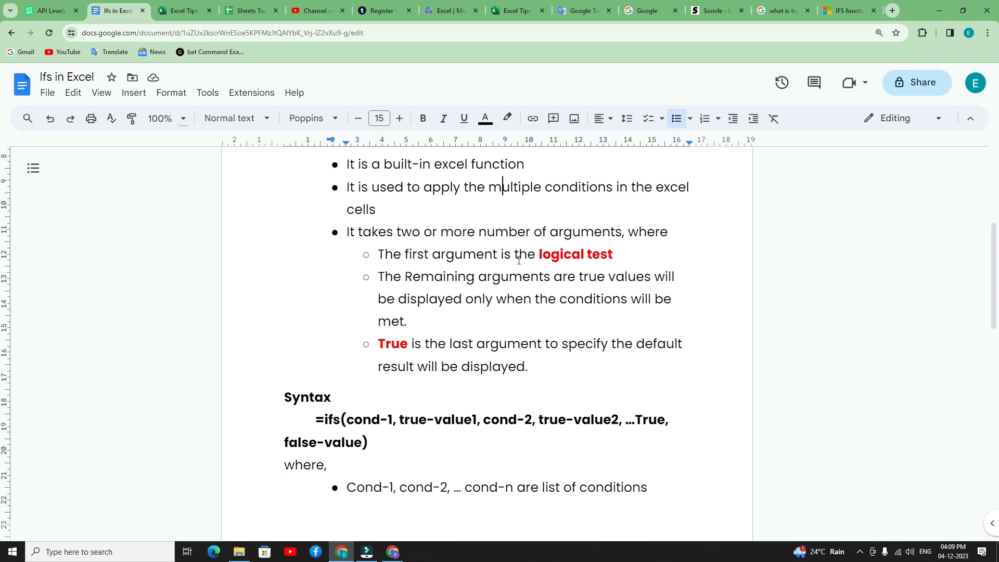
left_click_drag(538, 254, 611, 256)
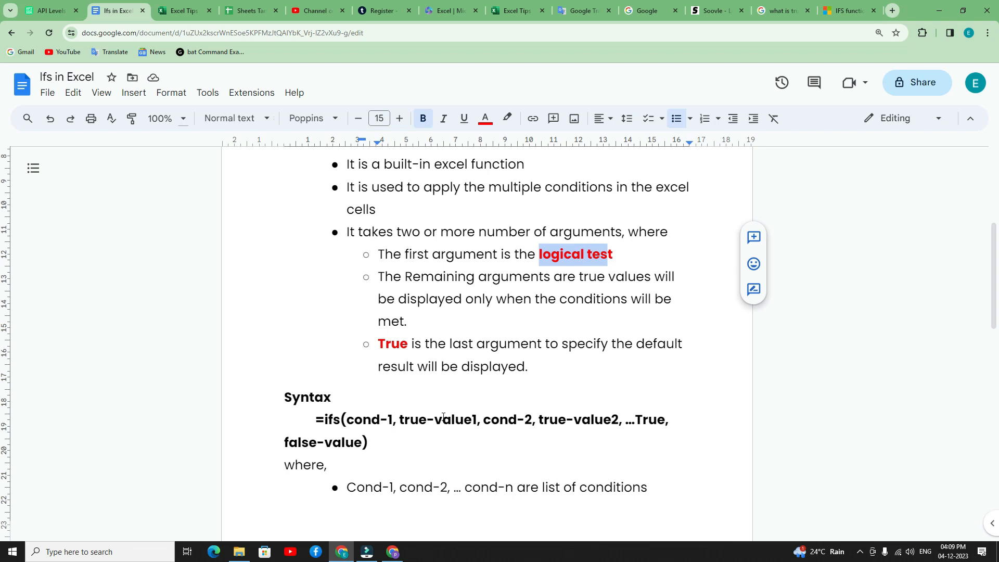
left_click(502, 312)
left_click_drag(379, 276, 575, 288)
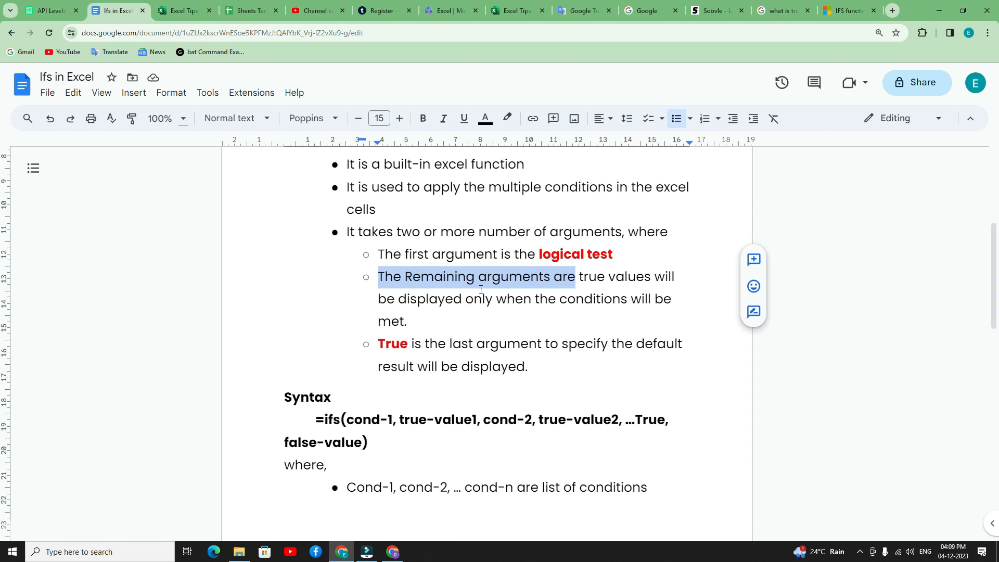
left_click_drag(536, 255, 612, 254)
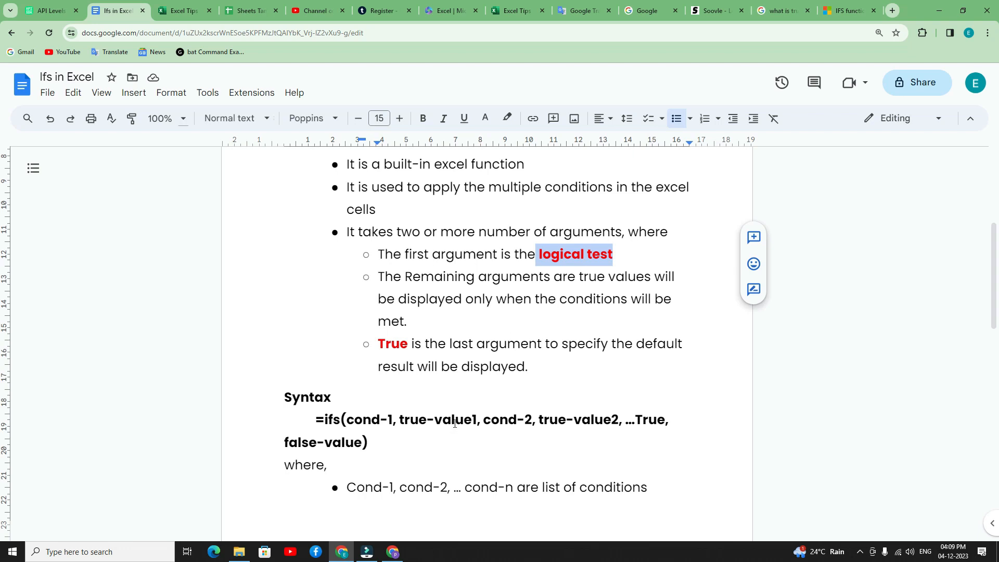
left_click_drag(490, 420, 612, 419)
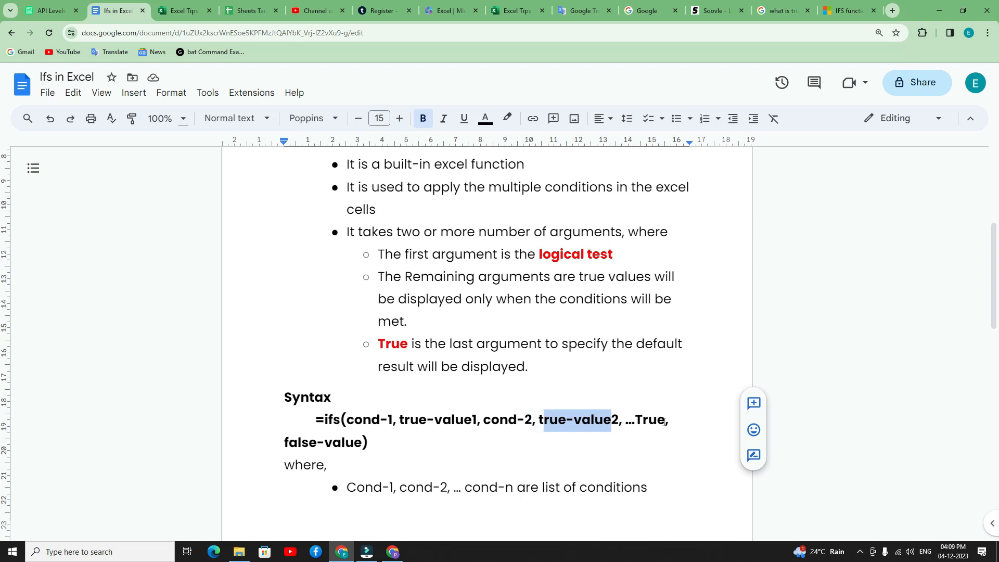
left_click_drag(378, 344, 400, 345)
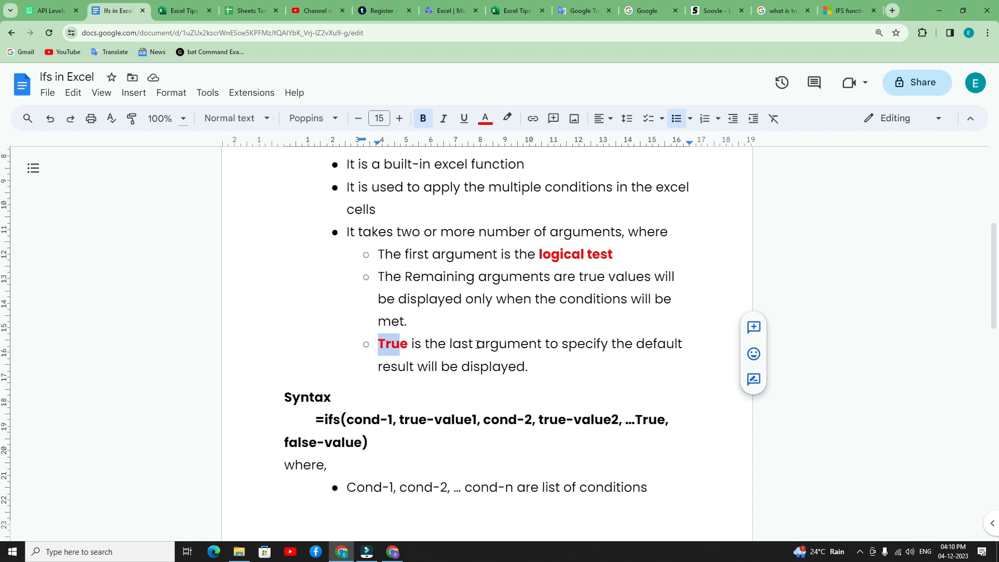
Examine the IFS syntax line argument by argument, covering the condition and true-value pairs, True and false-value
scroll(395, 348, "down", 2)
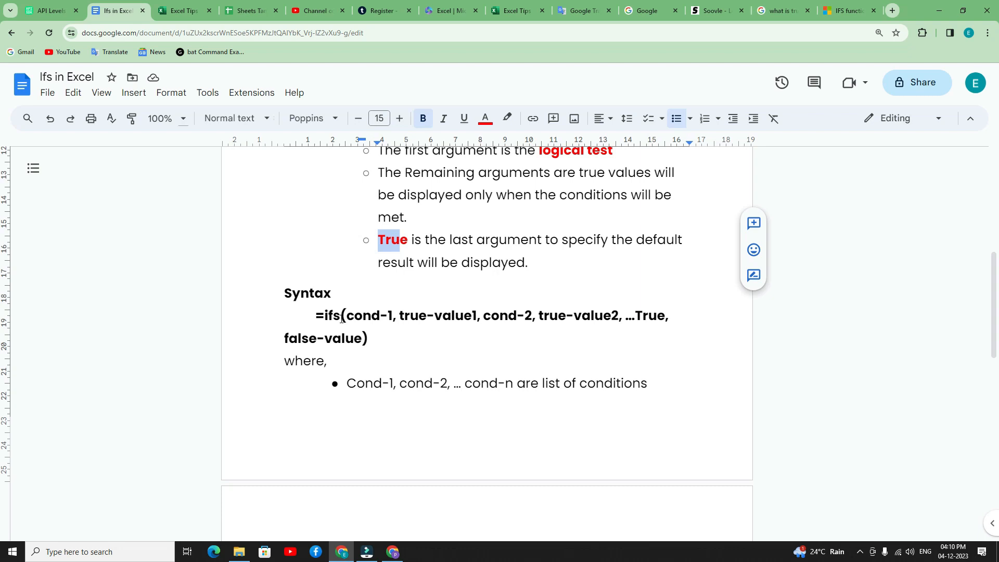
left_click_drag(343, 316, 393, 316)
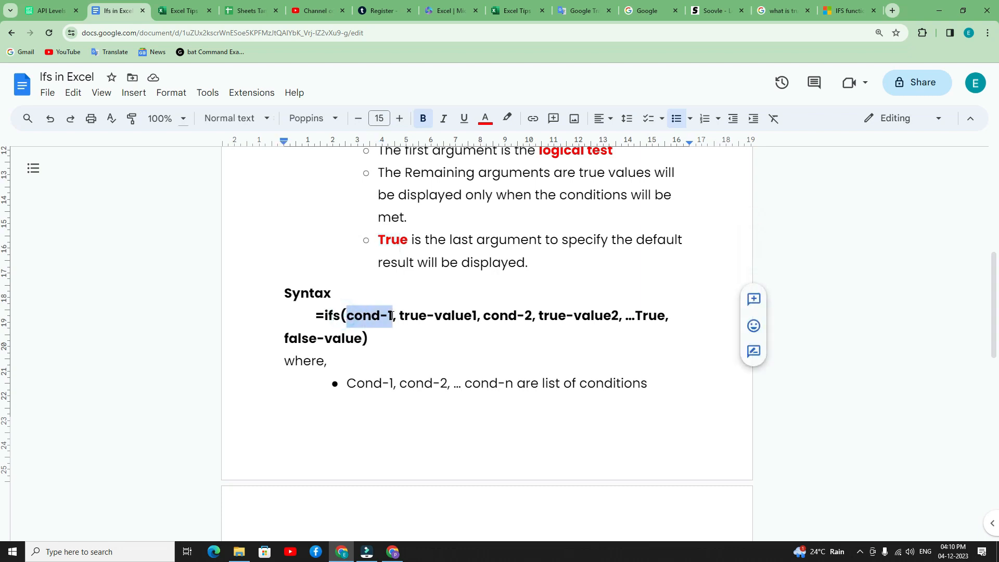
left_click_drag(399, 316, 616, 315)
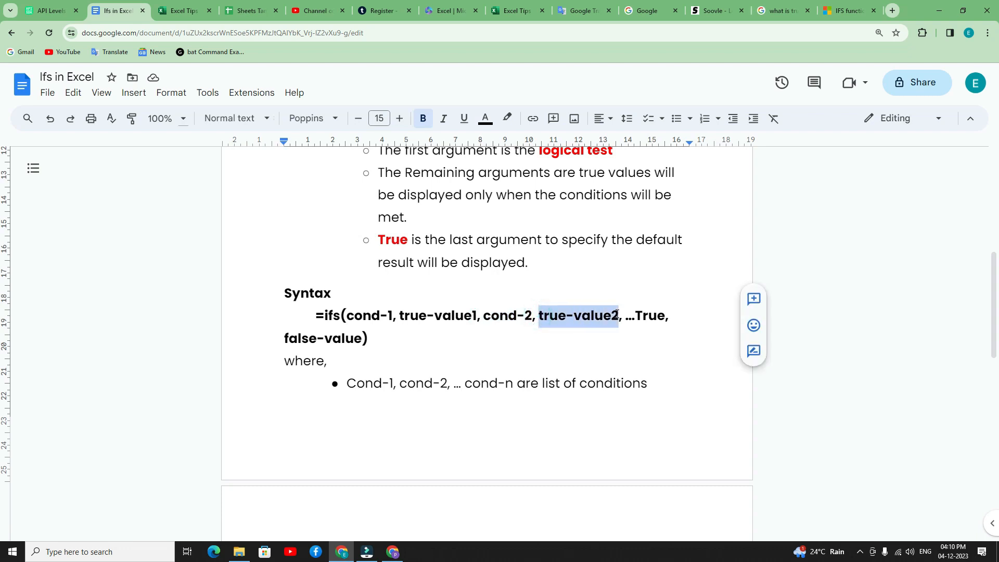
left_click_drag(484, 315, 606, 314)
left_click(625, 315)
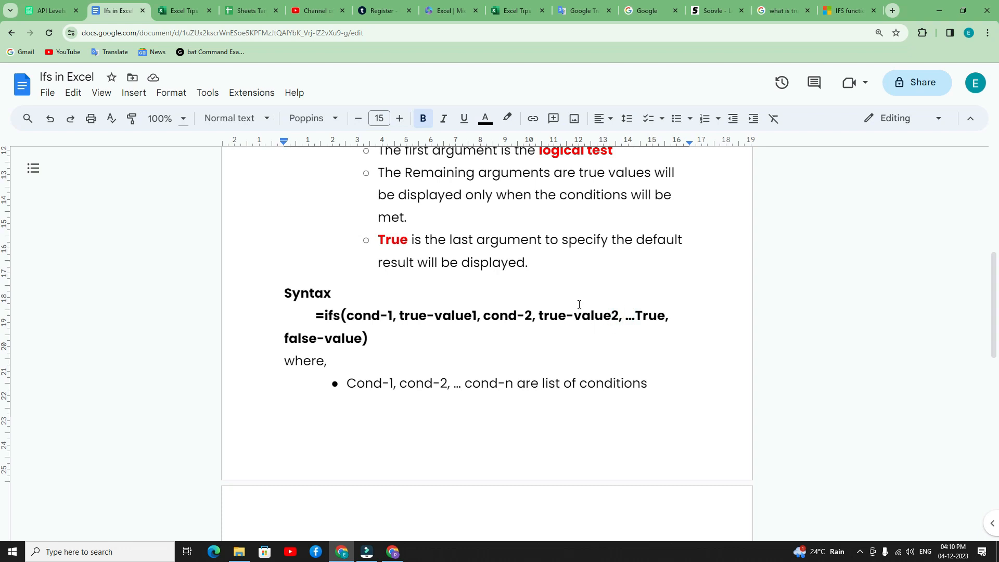
left_click(636, 315)
left_click_drag(635, 315, 664, 316)
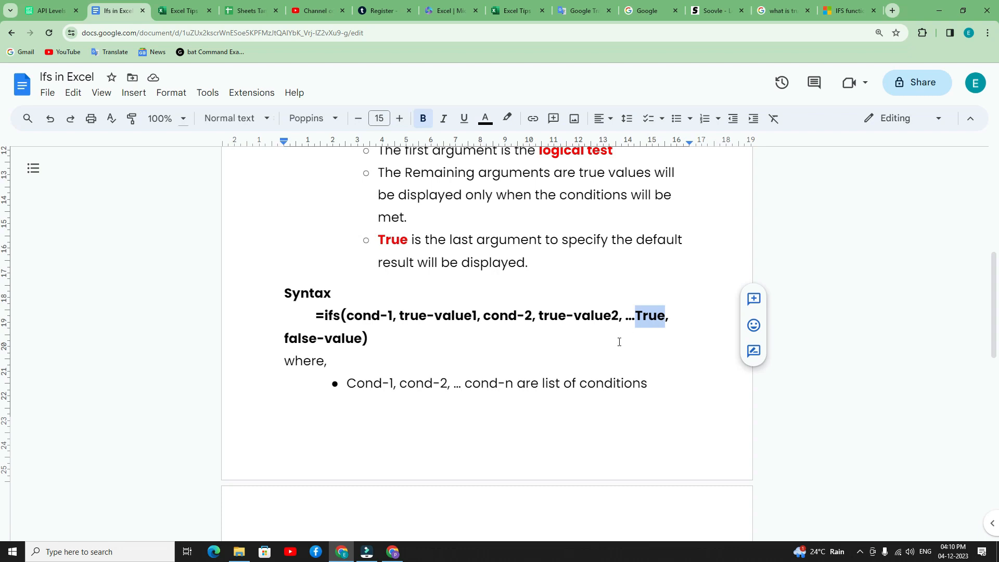
left_click_drag(286, 338, 362, 339)
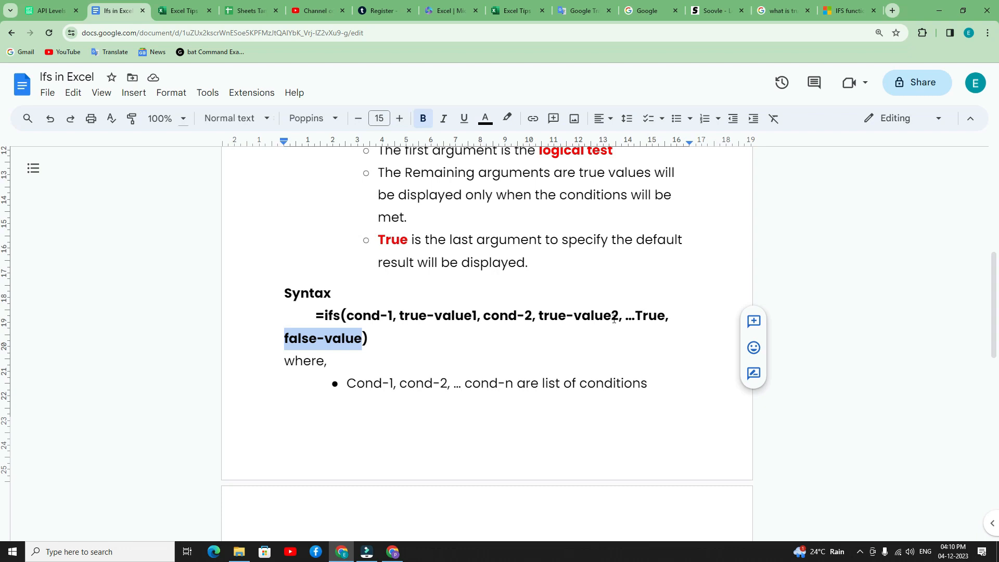
Read the notes under the syntax on the condition list, the true values and the default True argument
scroll(515, 347, "down", 3)
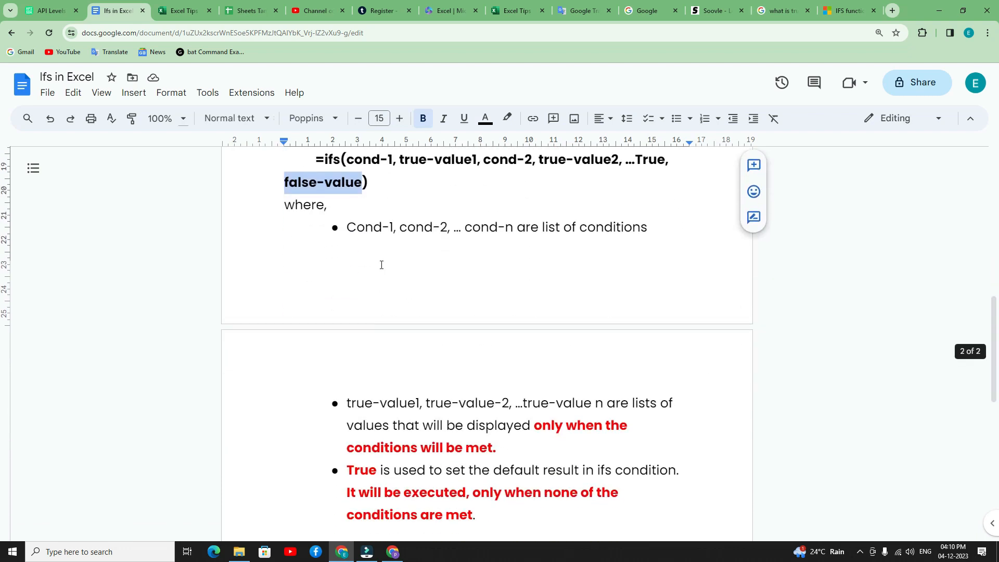
left_click_drag(348, 232, 621, 231)
scroll(498, 347, "down", 1)
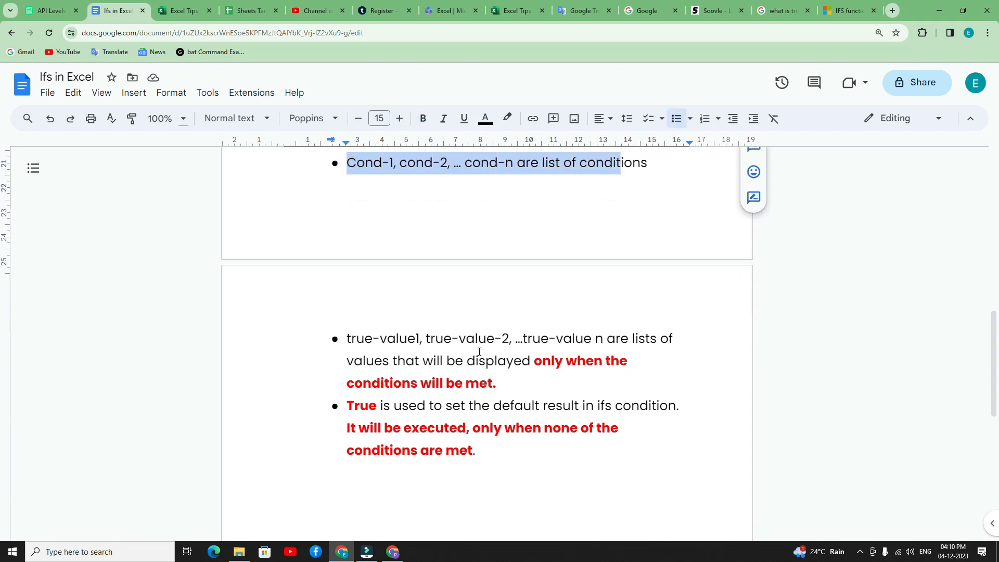
scroll(498, 347, "down", 2)
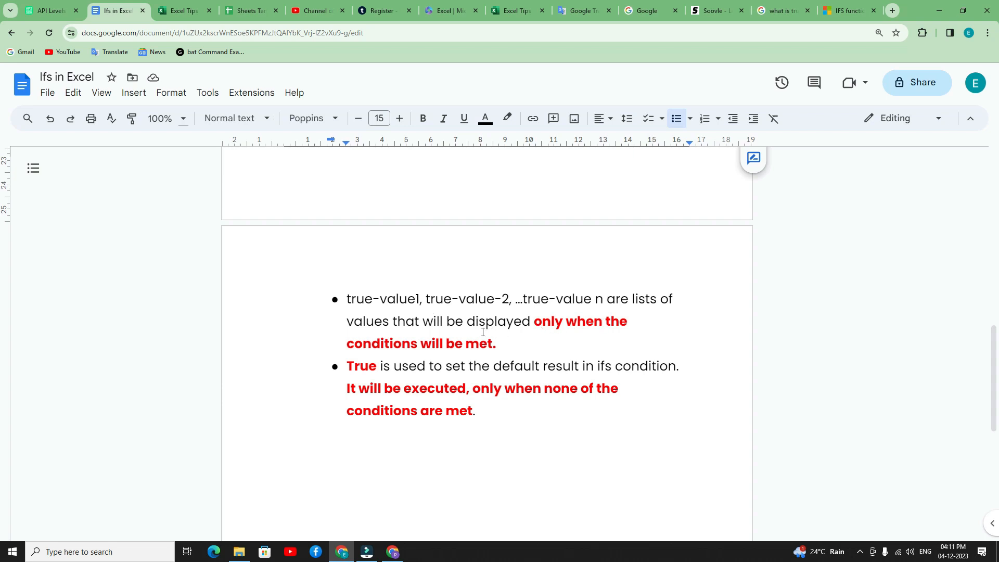
scroll(393, 300, "down", 2)
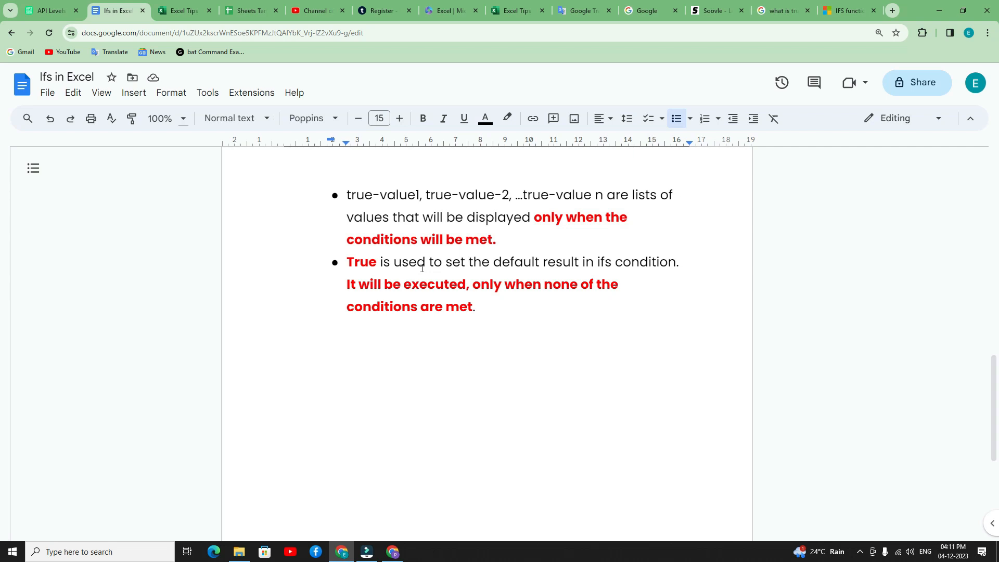
left_click_drag(346, 267, 377, 267)
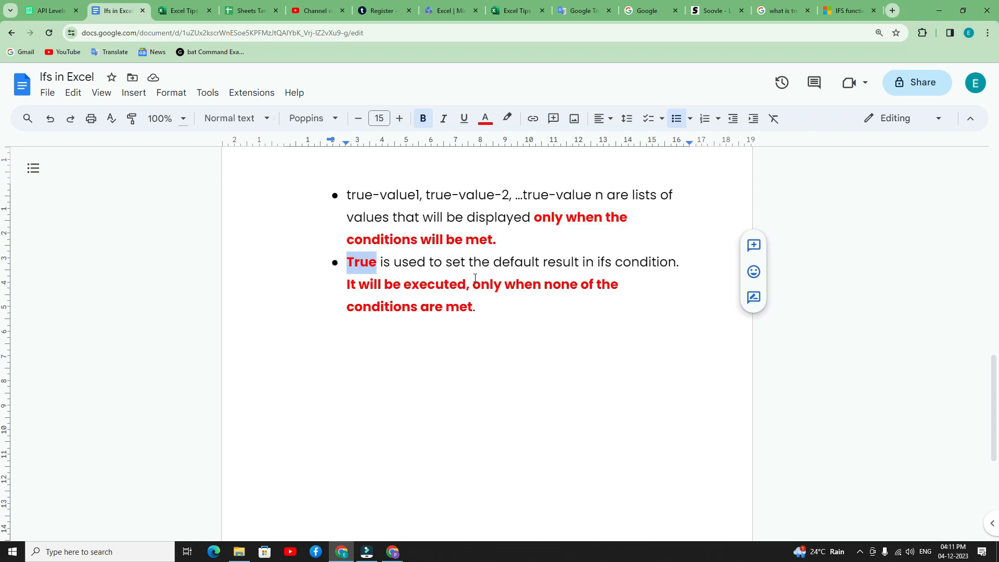
scroll(457, 264, "up", 12)
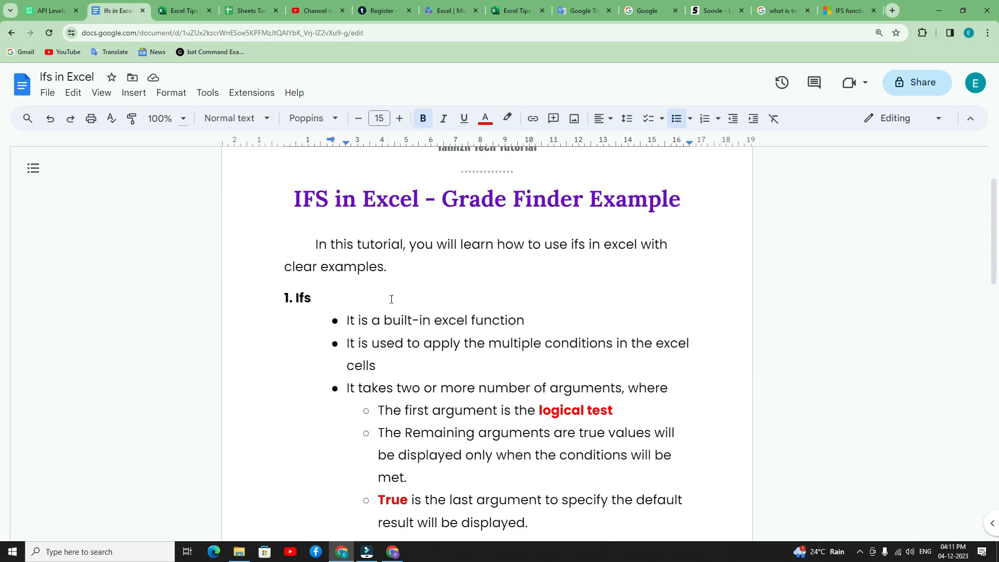
Switch to the Excel Tips 3 workbook in Excel and clear all existing grades in H9:H16
left_click(186, 11)
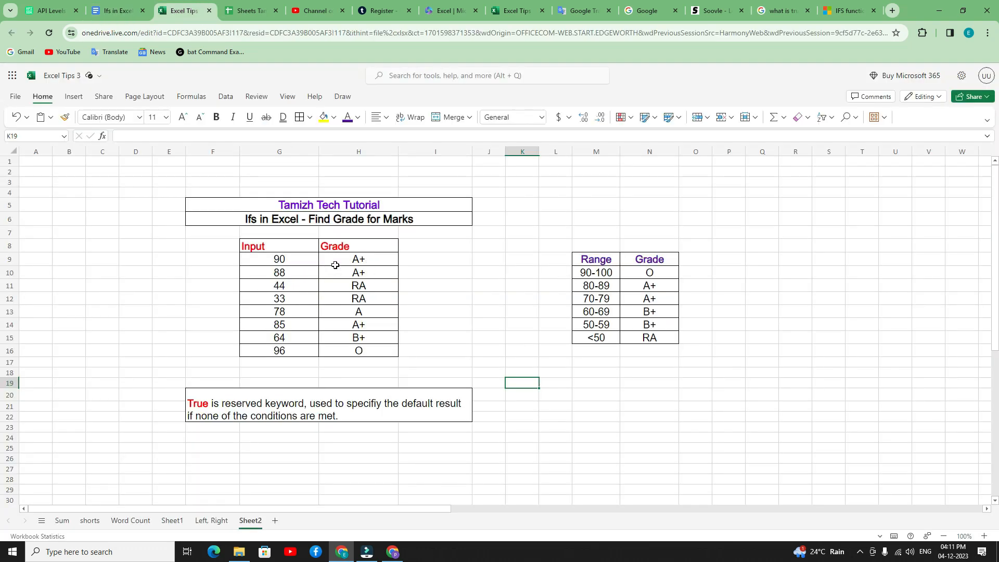
left_click_drag(315, 261, 286, 350)
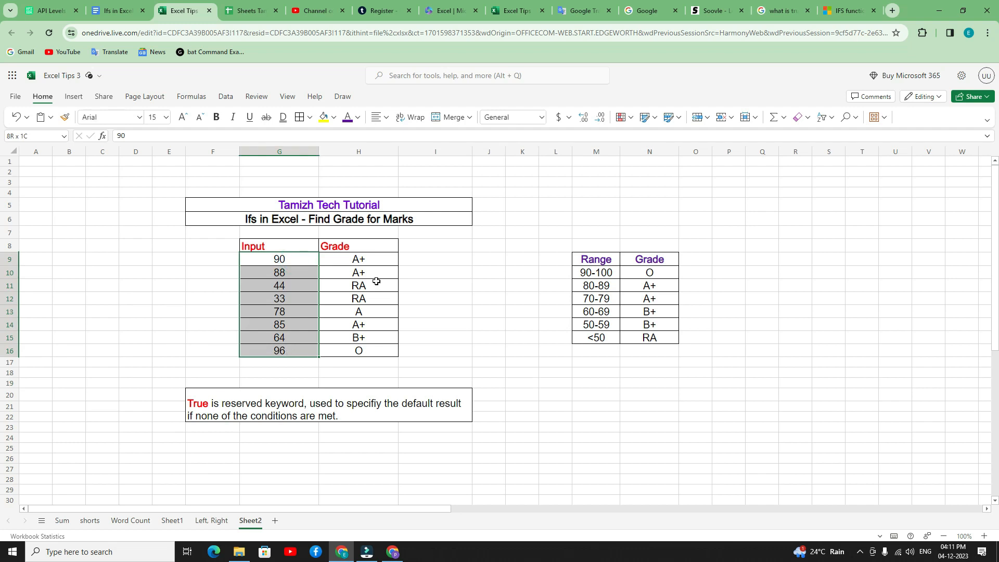
left_click_drag(375, 261, 361, 349)
left_click(331, 295)
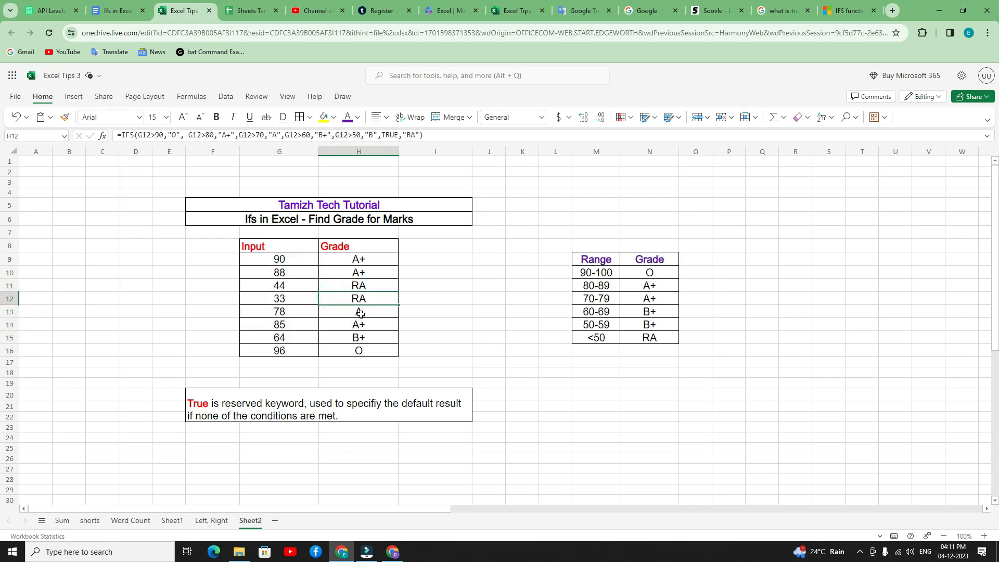
left_click_drag(356, 263, 357, 350)
key("Delete")
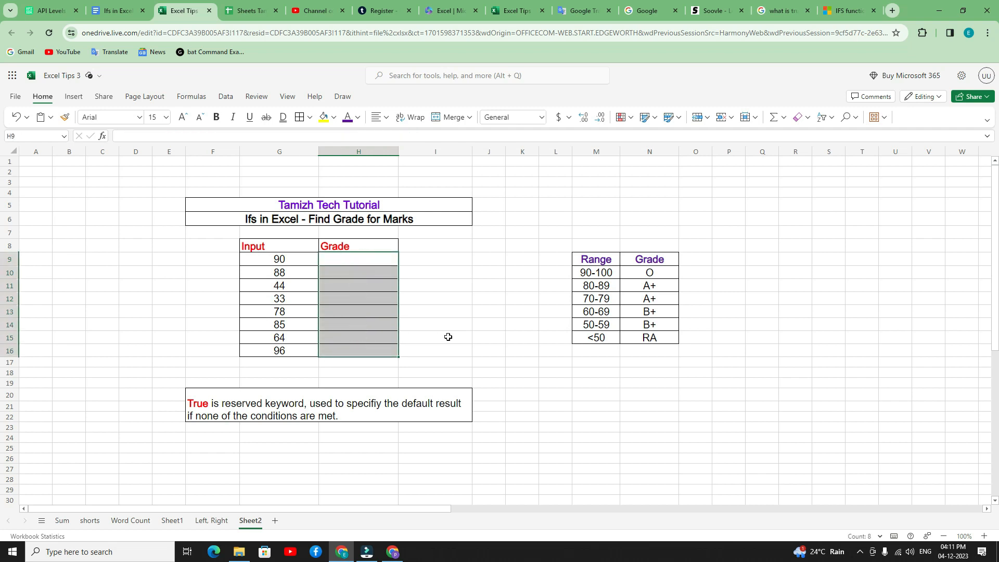
left_click(448, 337)
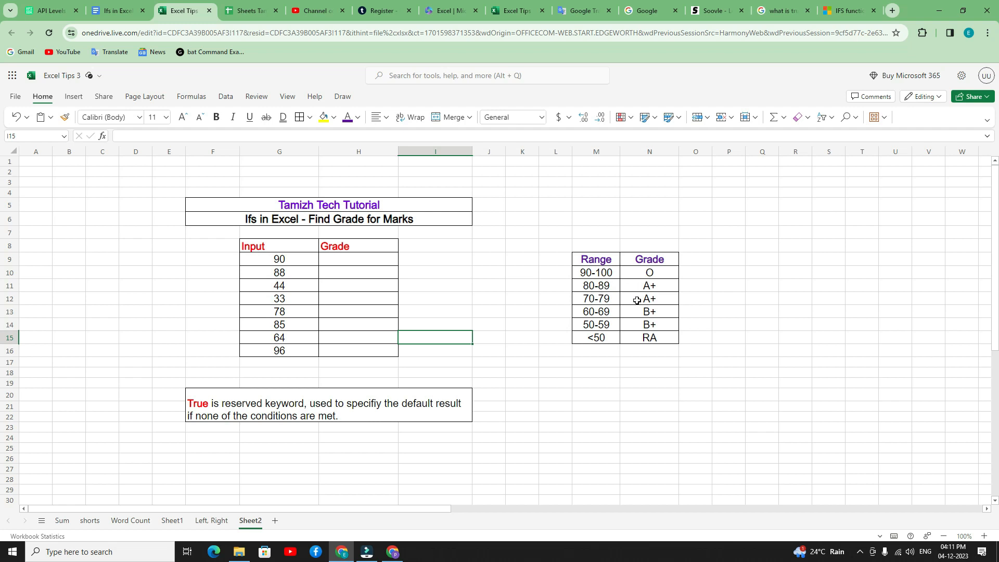
Change the grade for the 70-79 range in cell N12 to A
left_click(659, 300)
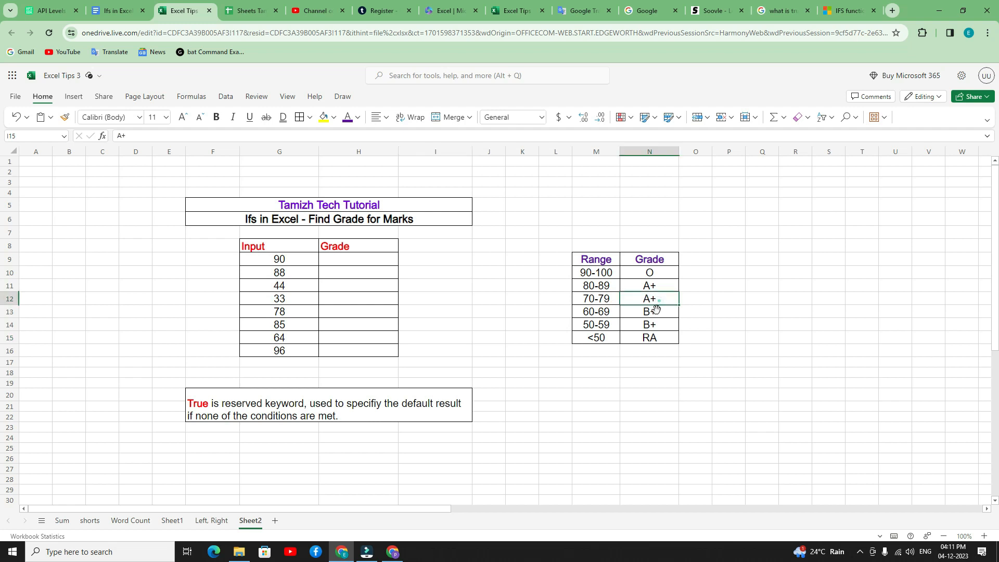
left_click(611, 361)
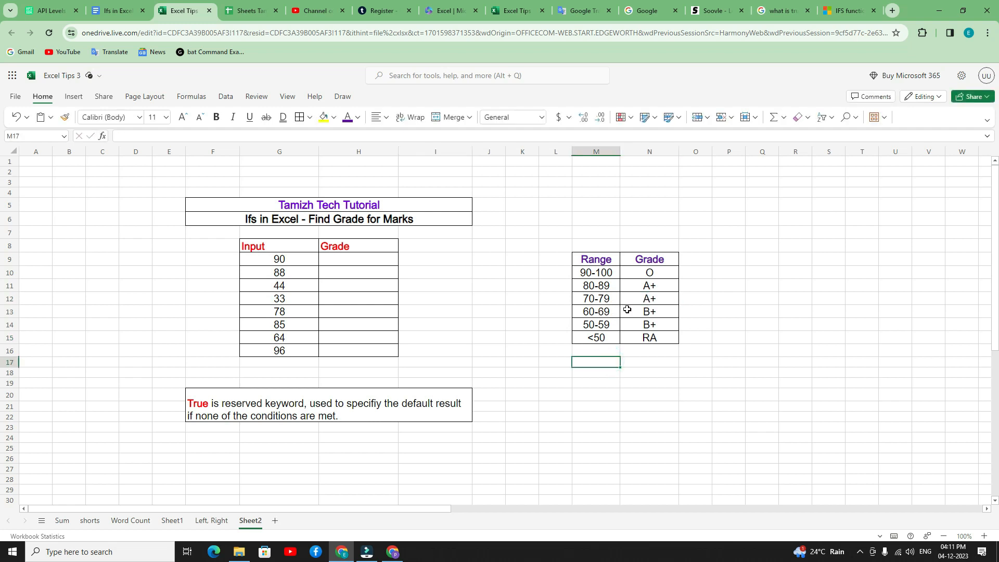
left_click(640, 299)
key("F2")
key("shift+Left")
key("BackSpace")
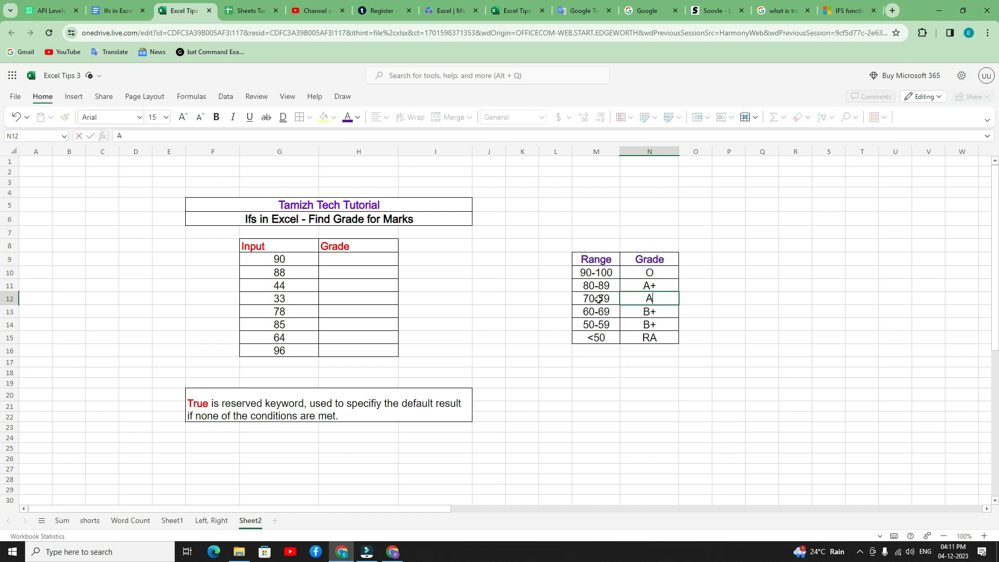
left_click(580, 381)
Change the grade for the 50-59 range in cell N14 to B
left_click(657, 324)
double_click(657, 325)
key("BackSpace")
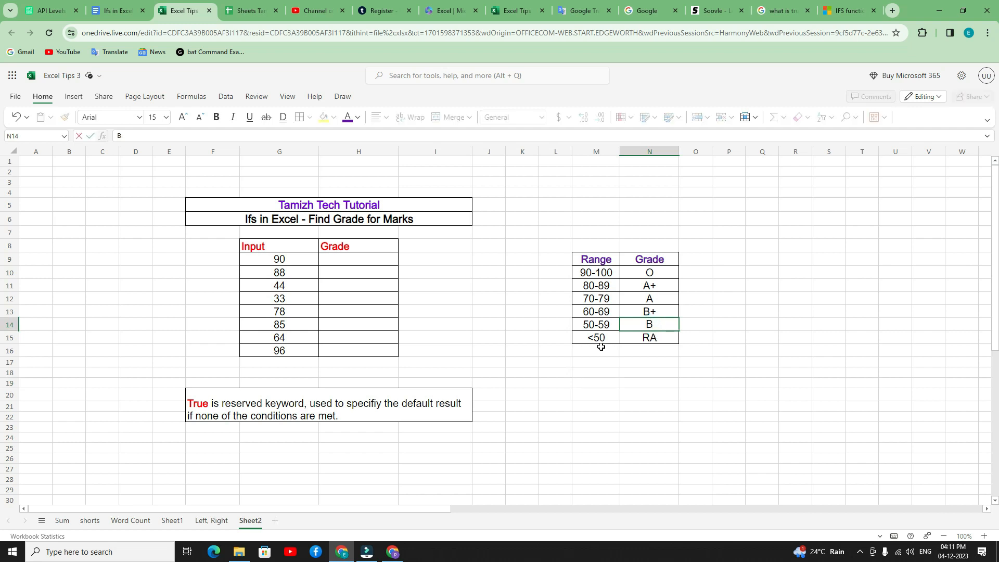
left_click(586, 370)
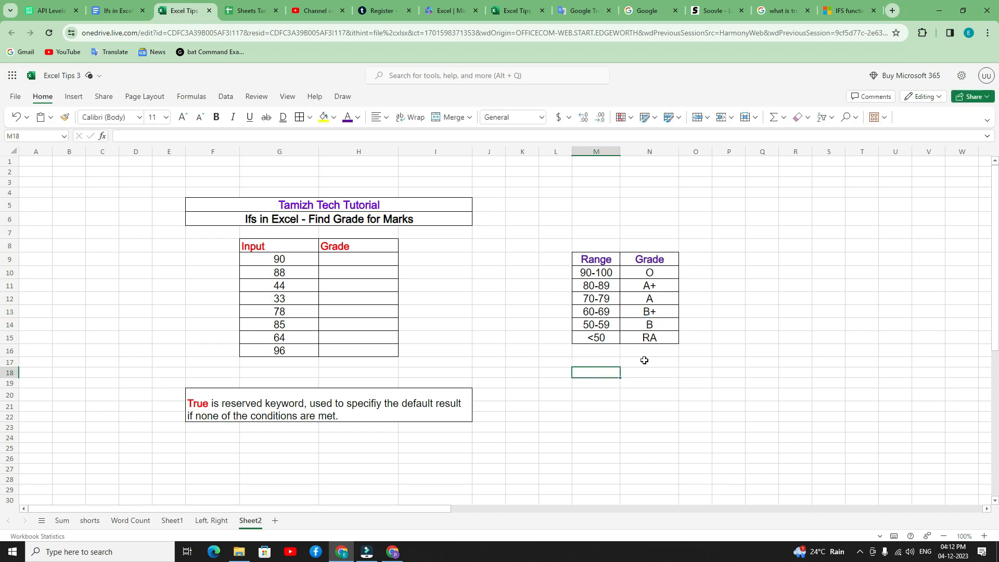
left_click_drag(590, 271, 648, 337)
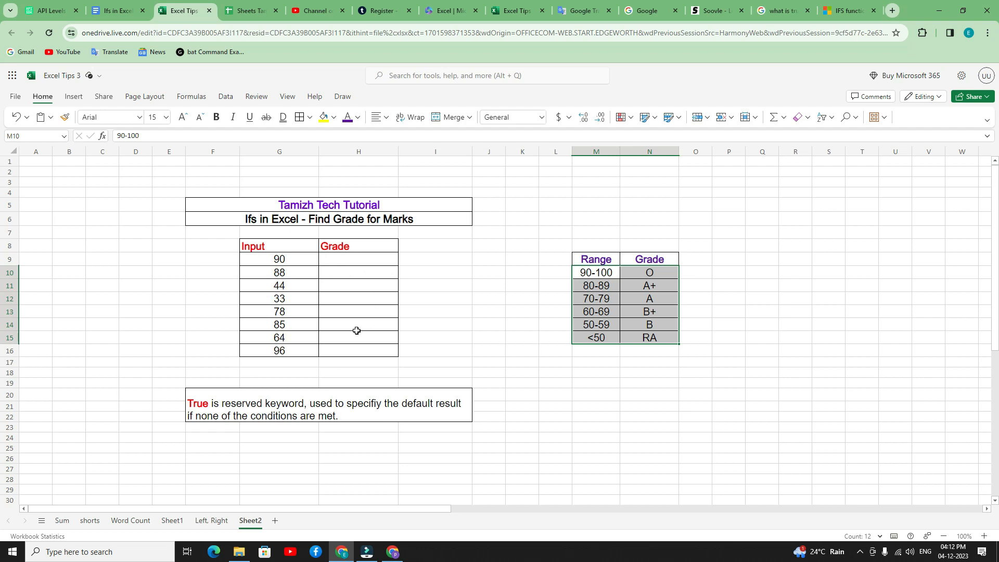
left_click(352, 437)
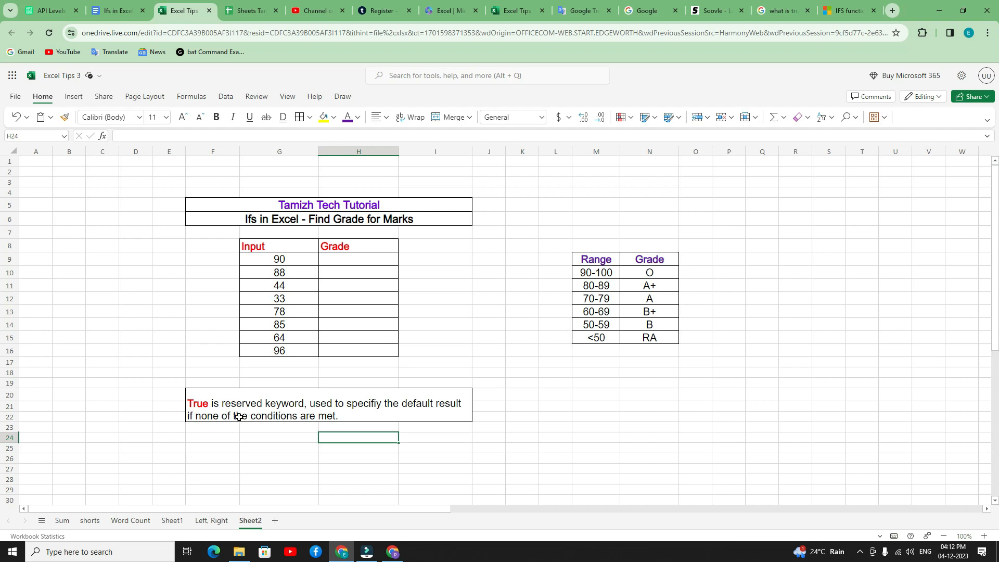
Start an IFS formula in cell H9 whose first condition, G9>=90, returns "O"
left_click(340, 262)
type("=")
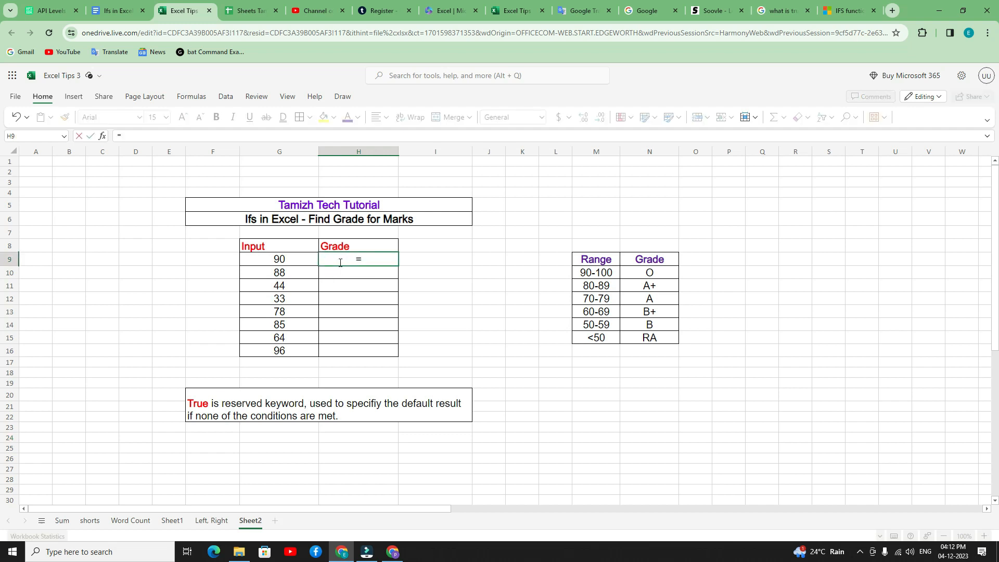
type("ifs(")
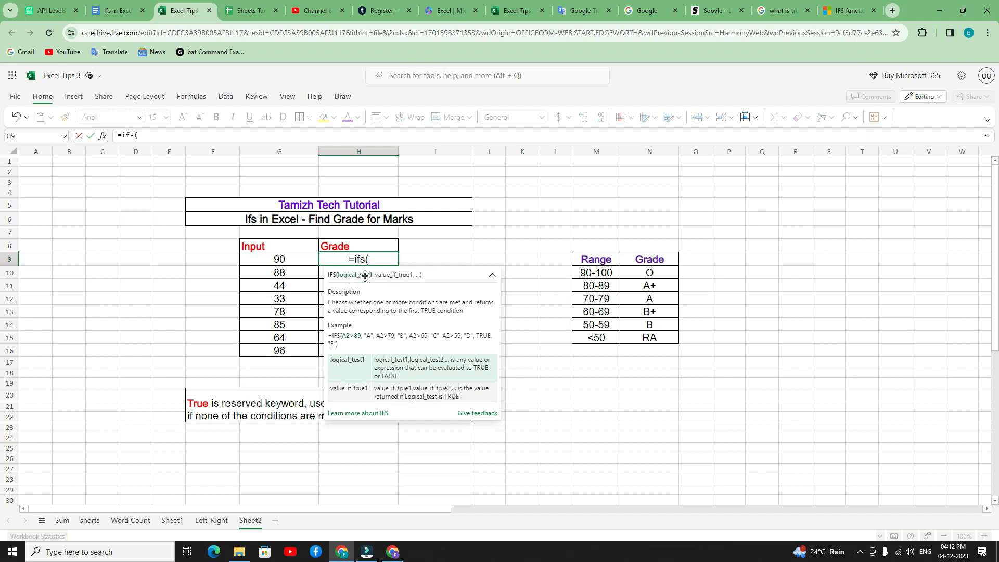
left_click(285, 259)
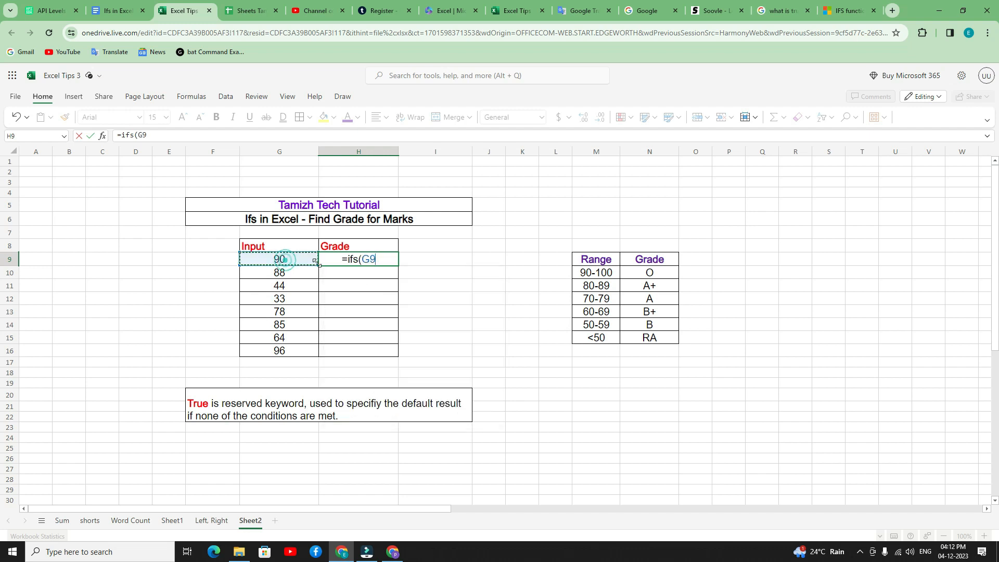
type(">")
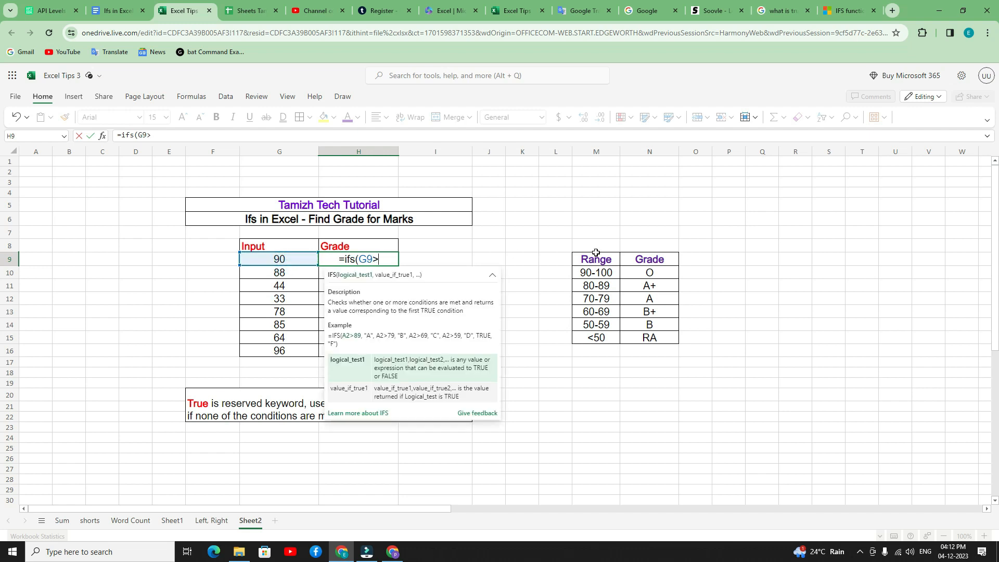
type("=90,")
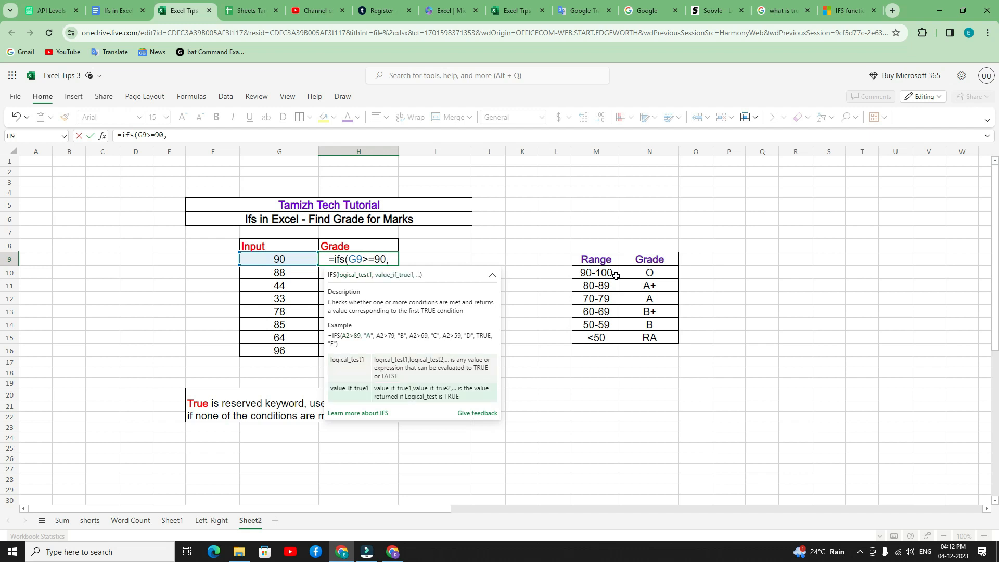
type("\"O\"")
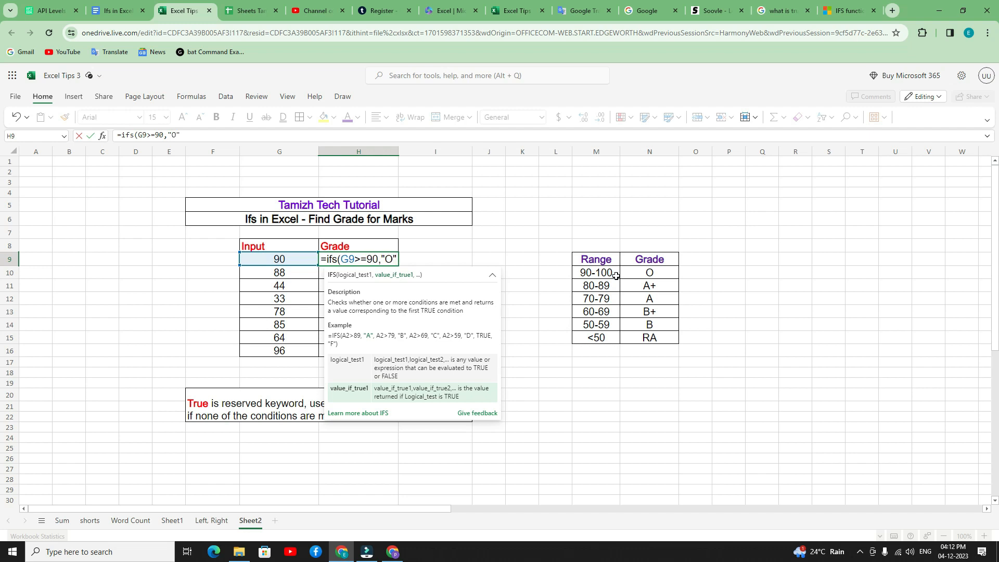
type(",")
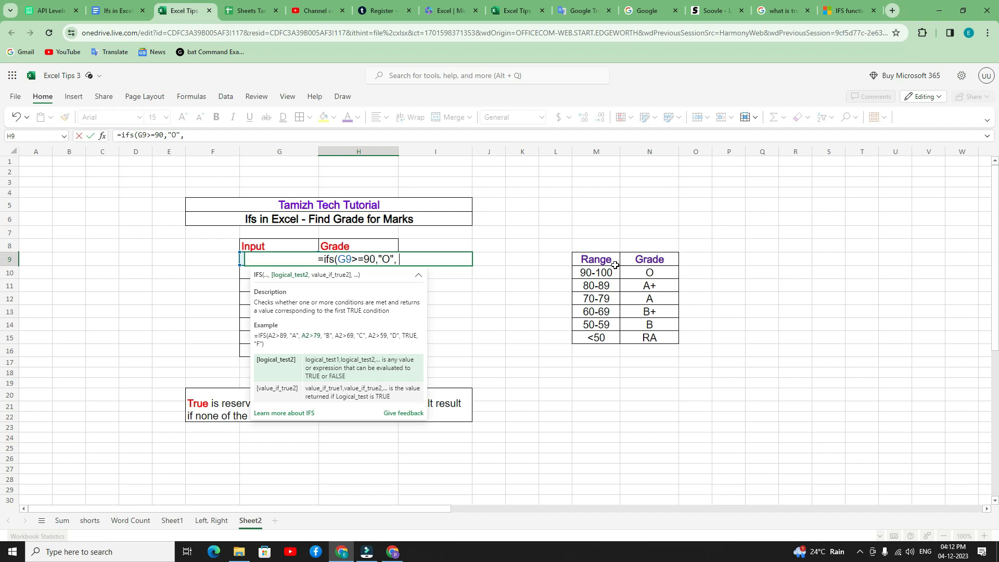
Add a second condition to the H9 formula, G9>=80, returning "A+"
type("G9>")
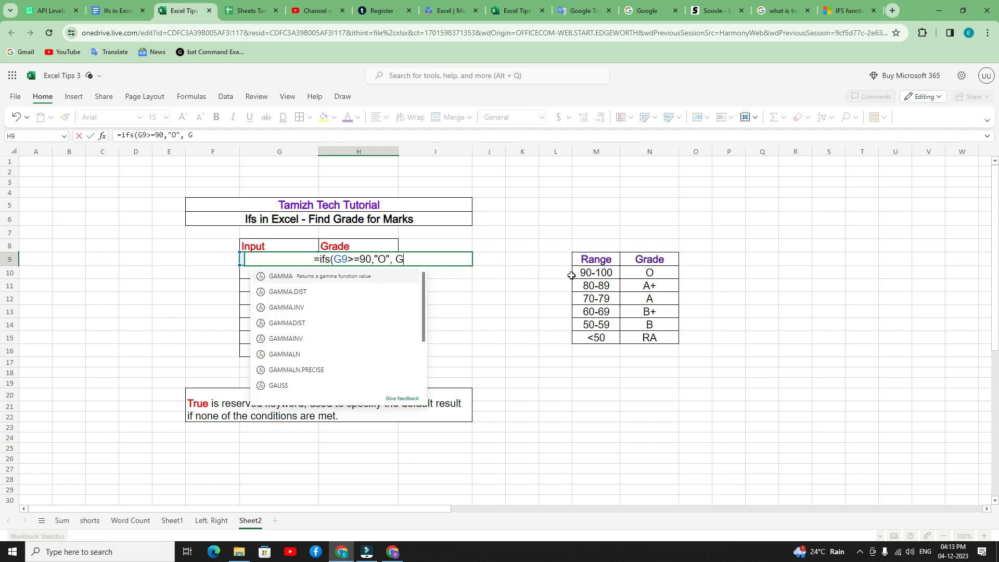
type("=")
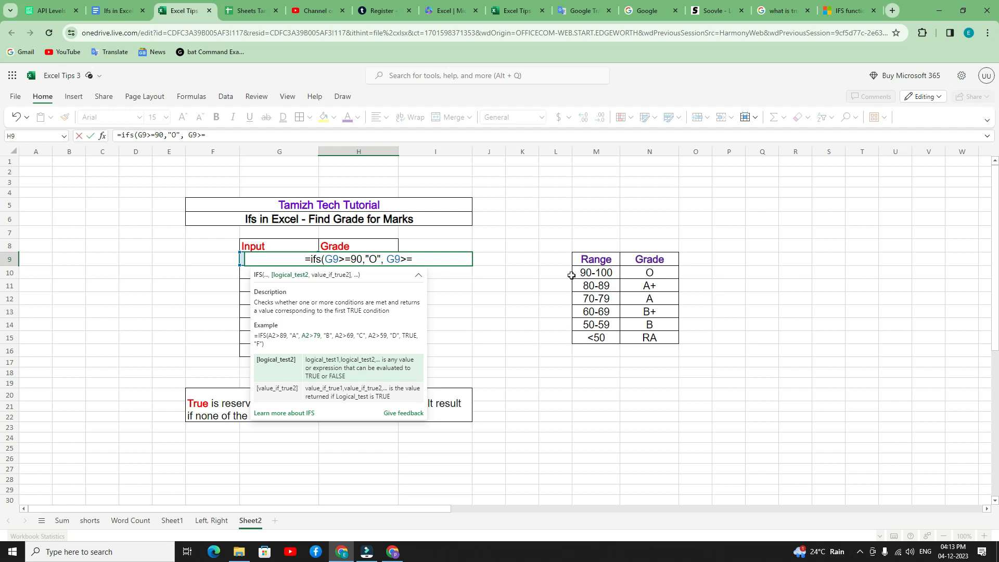
type("8")
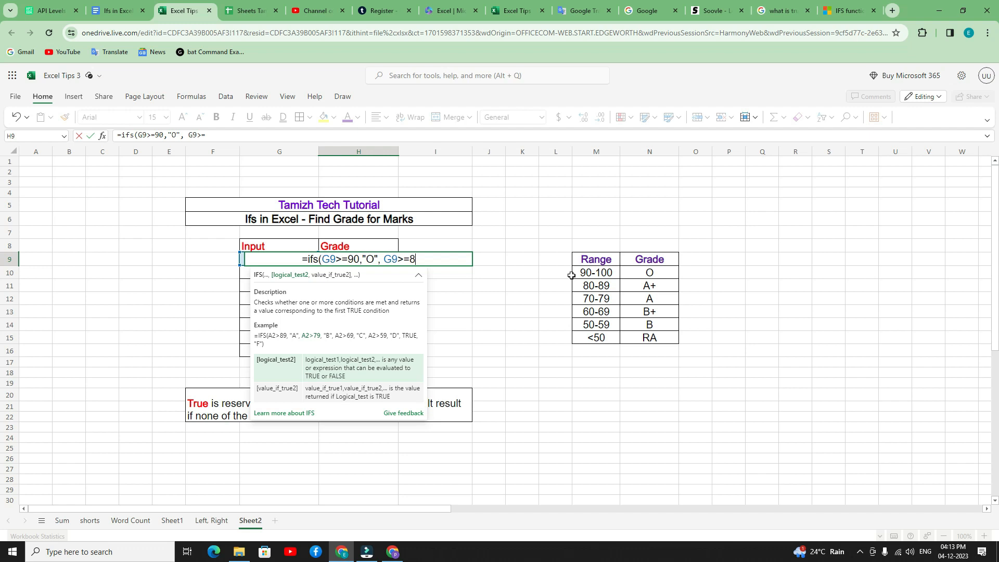
type("0")
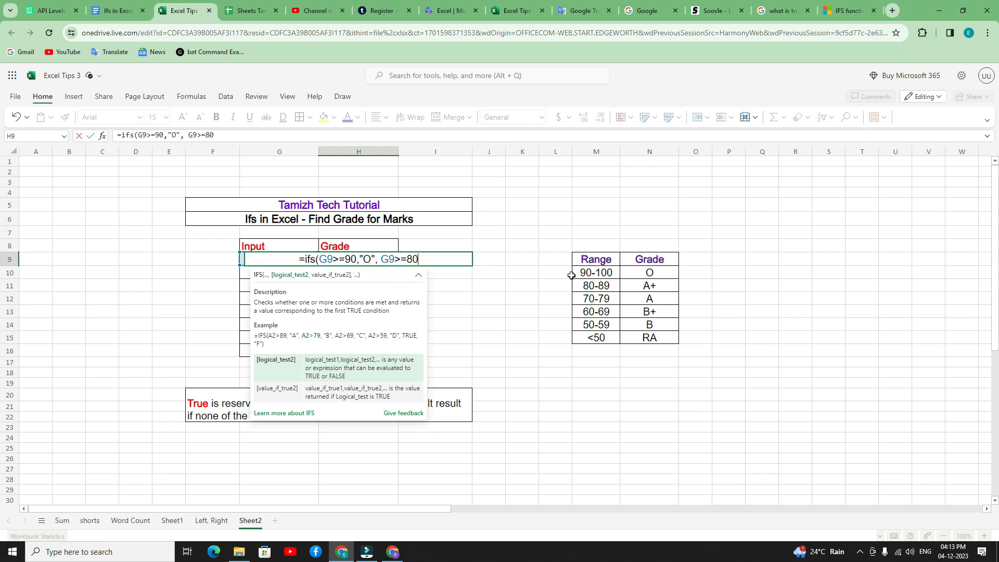
type(",\"")
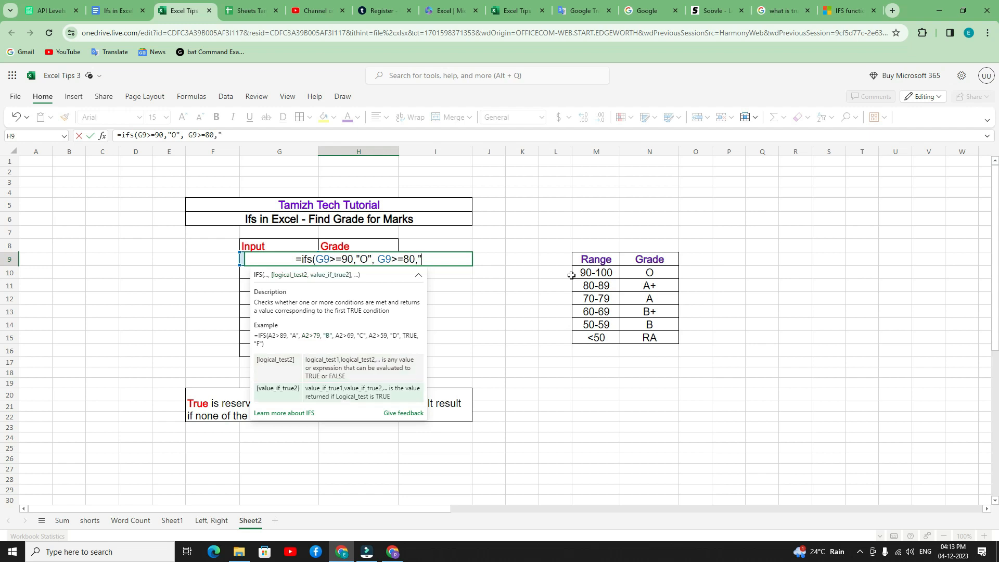
type("A+")
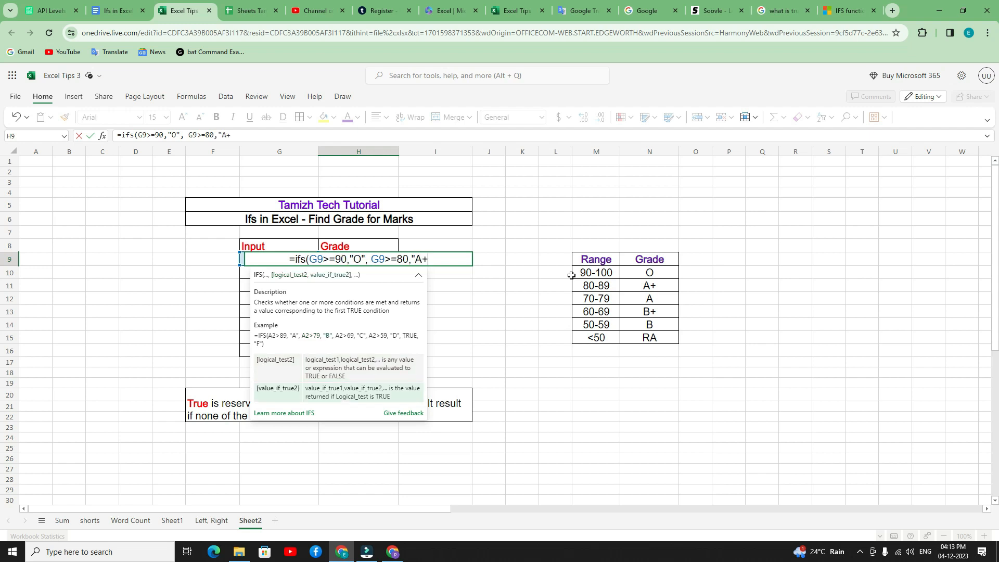
type("\", ")
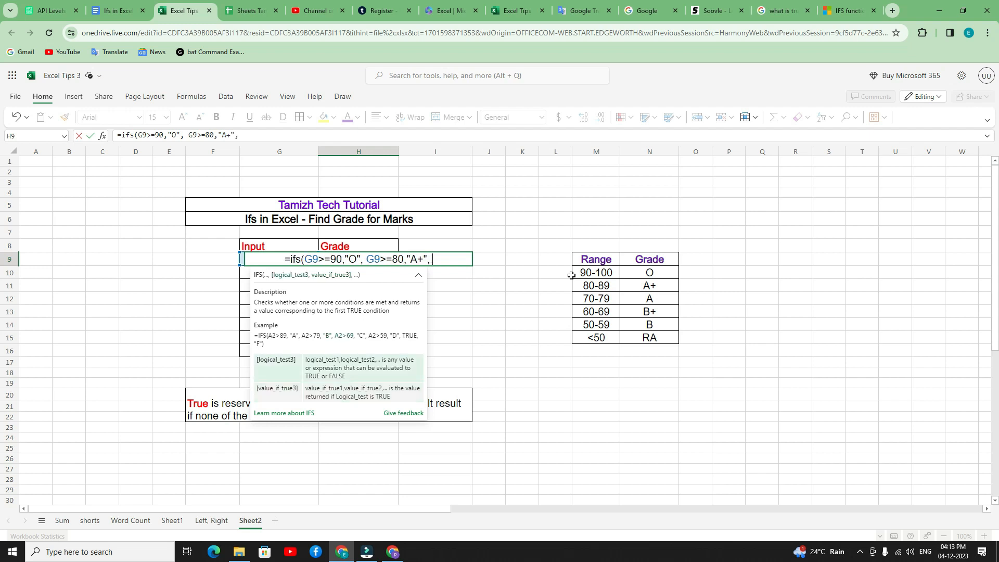
Add a third condition to the H9 formula, G9>=70, returning "A"
type("G9")
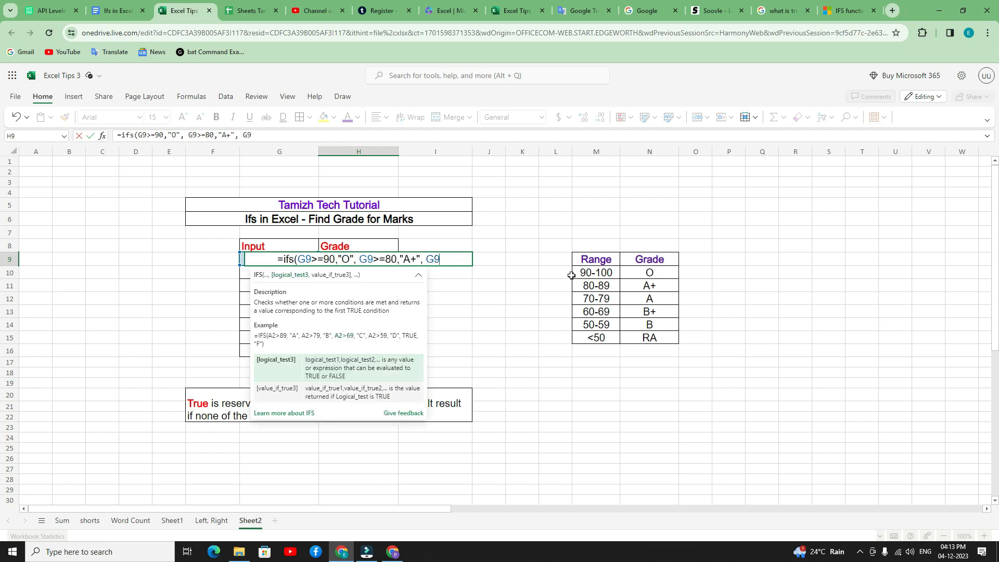
type(">=")
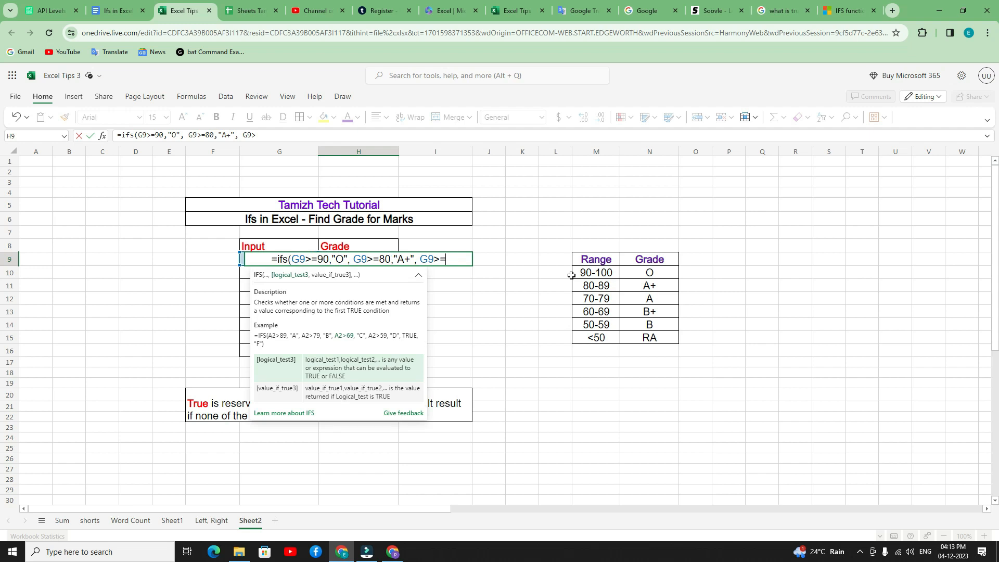
type("70,\"")
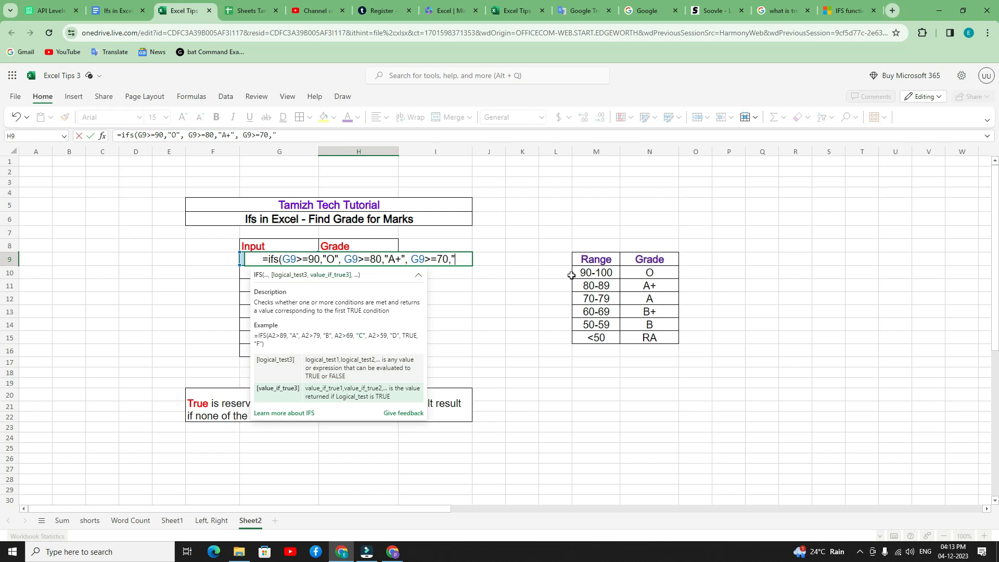
type("A\"")
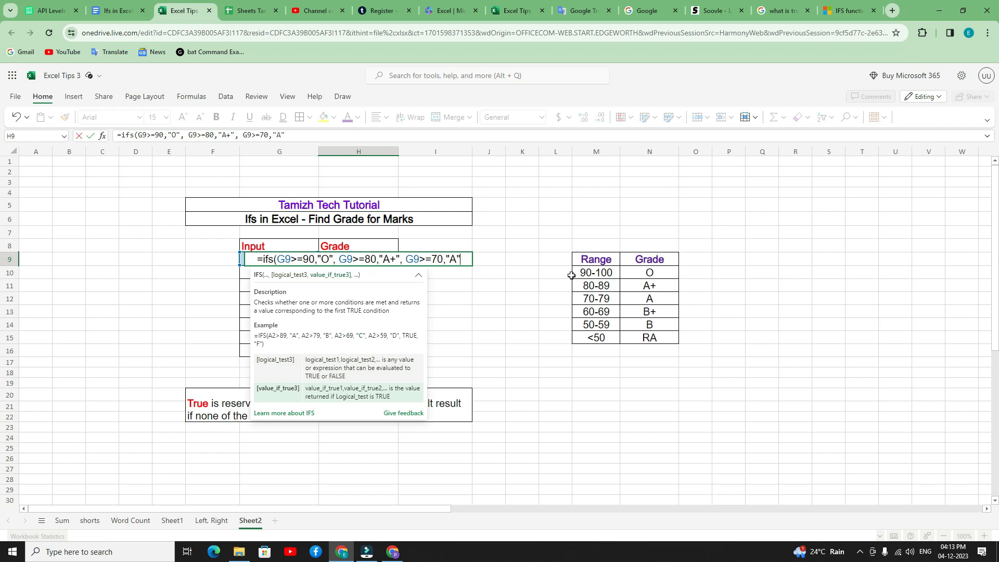
type(", ")
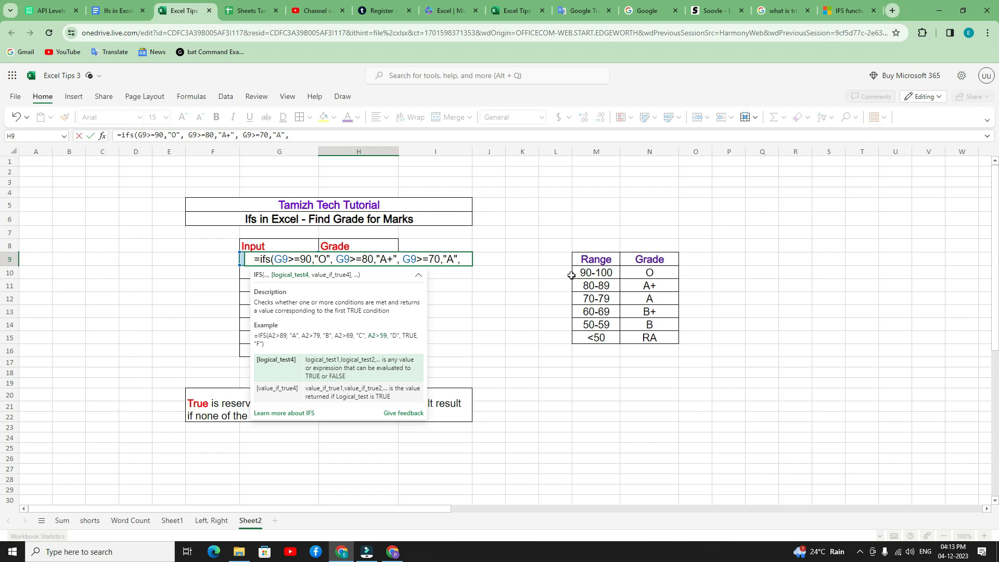
Add a fourth condition to the H9 formula, G9>=60, returning "B+"
type("G9")
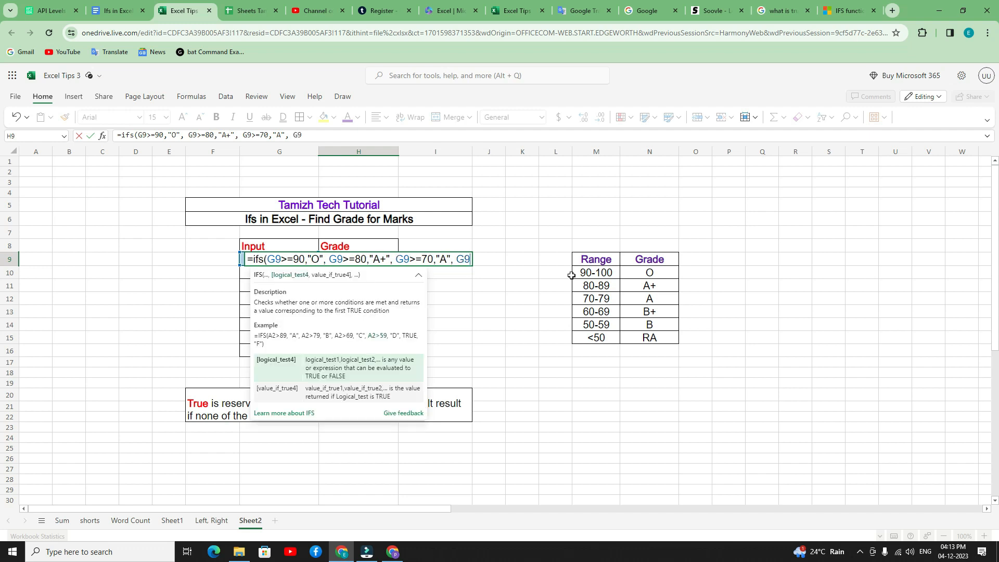
type(">=")
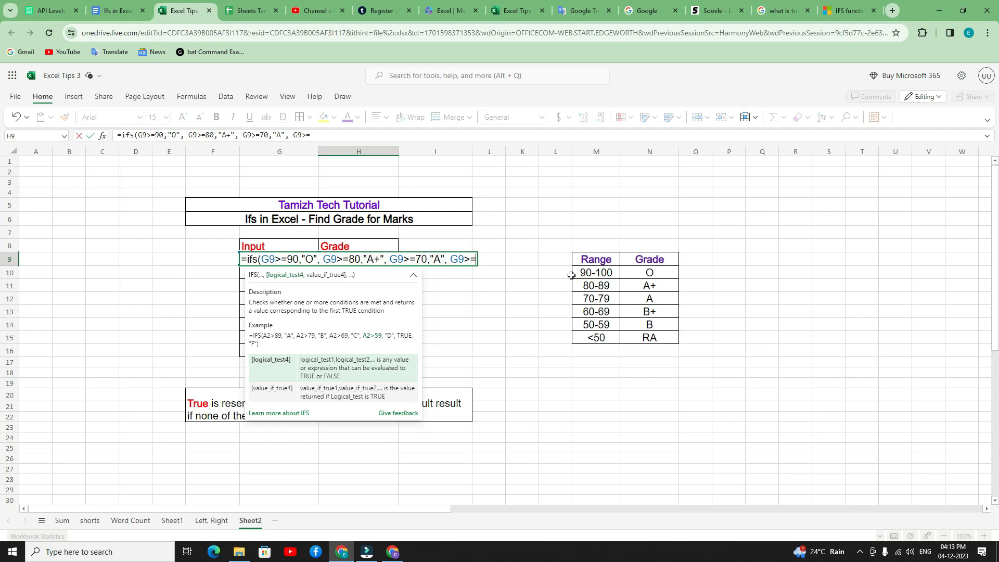
type("60")
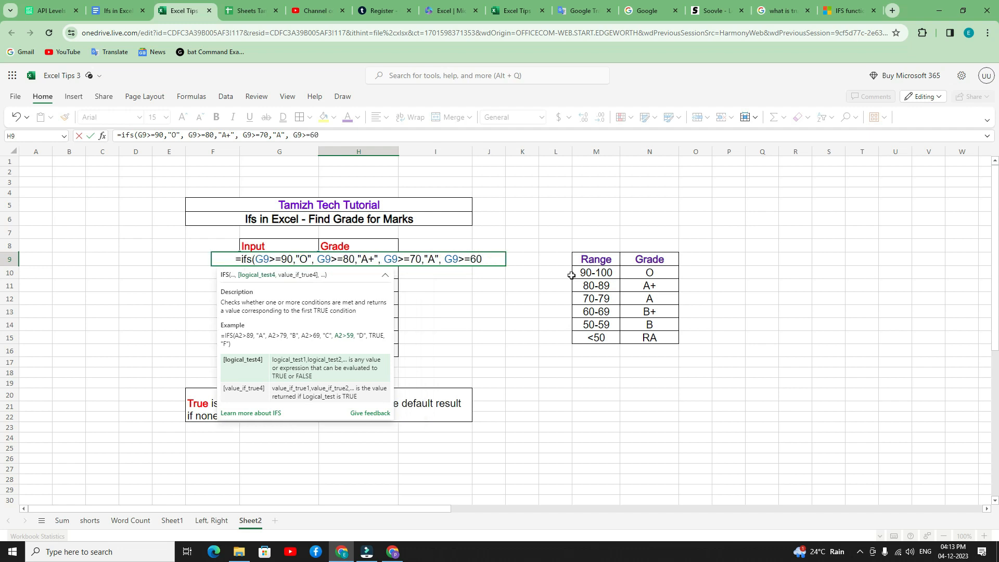
type(", \"")
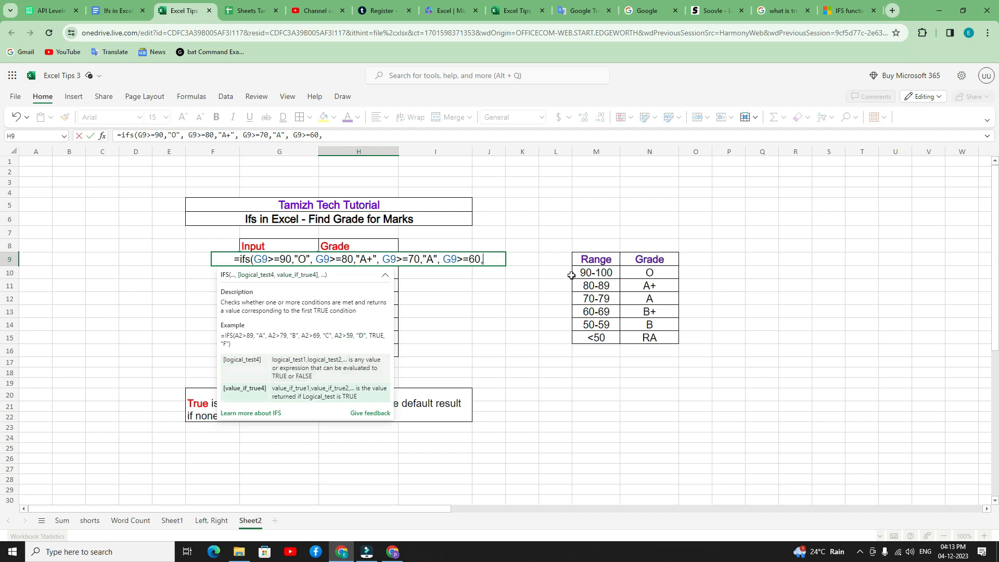
type("B")
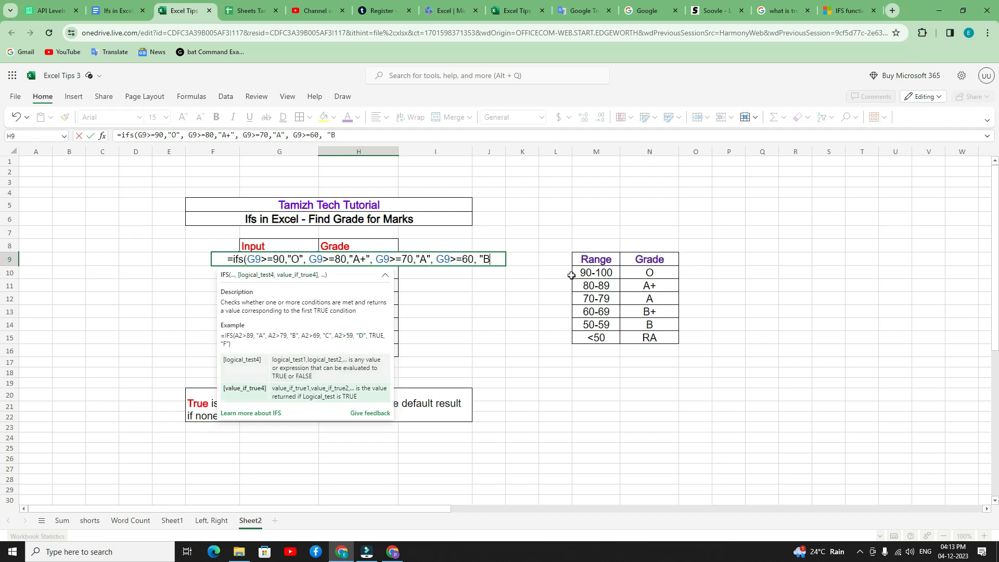
type("+\", ")
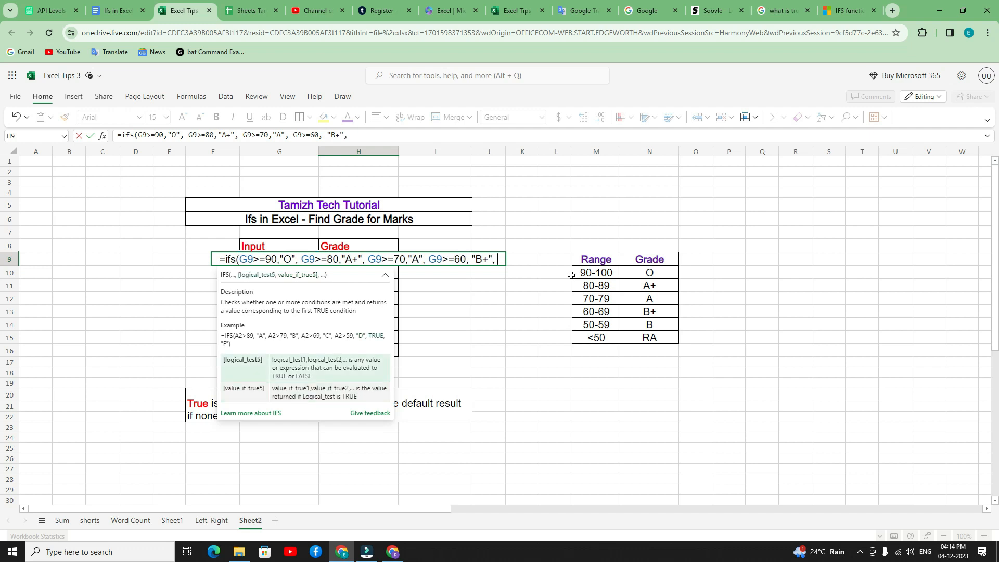
Add a fifth condition to the H9 formula, G9>=50, returning "B"
type("G9>")
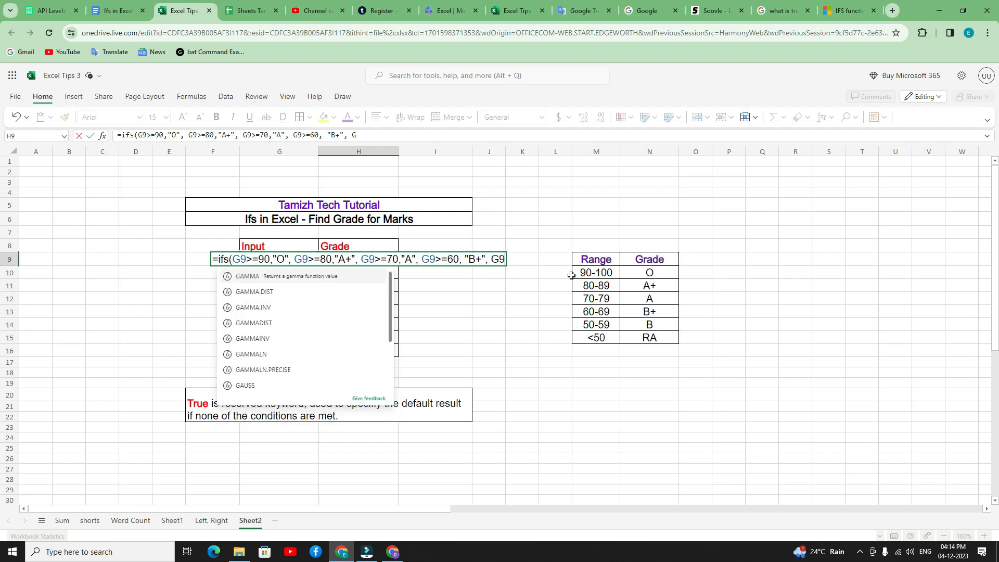
type("=")
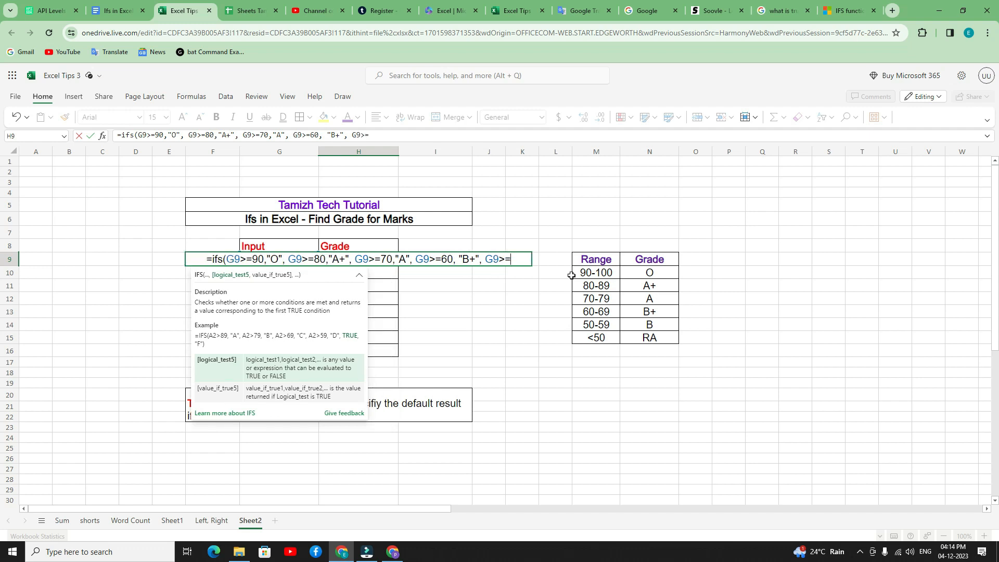
type("5")
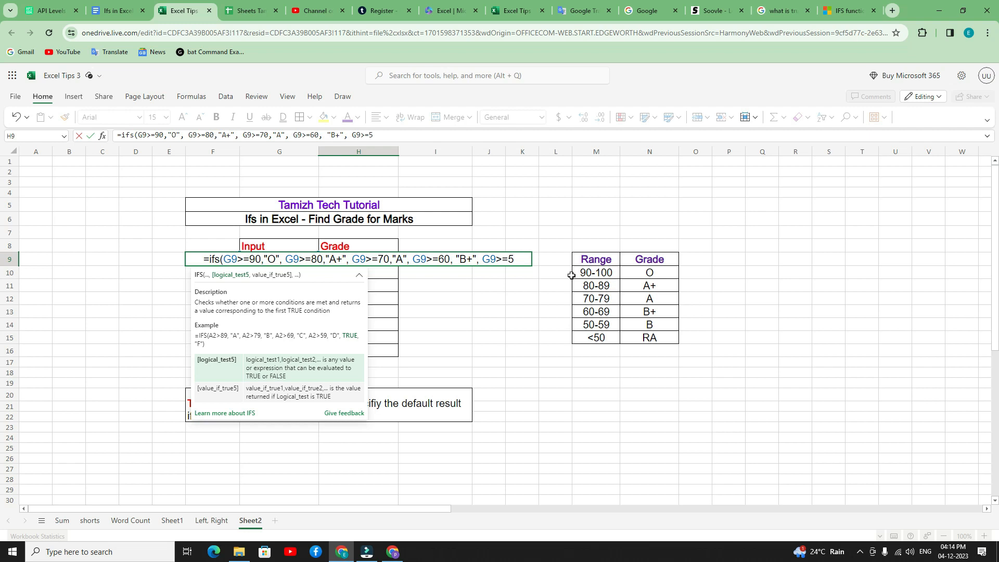
type("0, \"B\",")
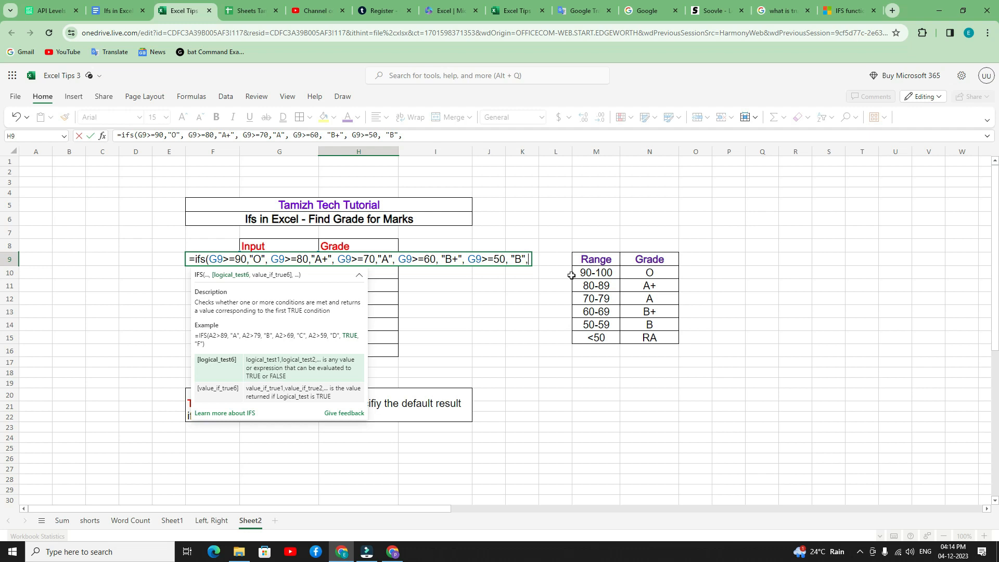
Add the default argument True returning "F" to the H9 formula and close its parenthesis
type("Tru")
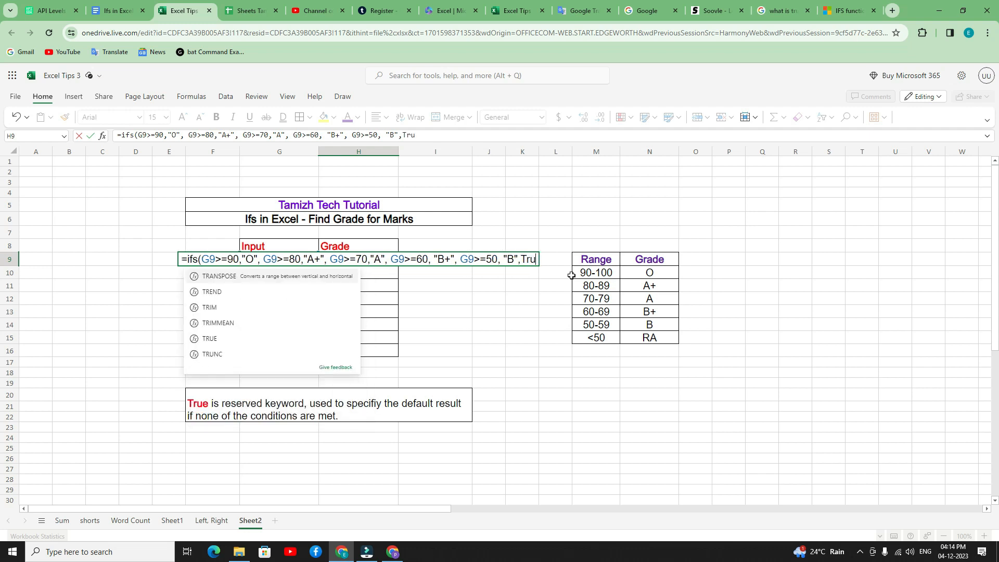
type("e,")
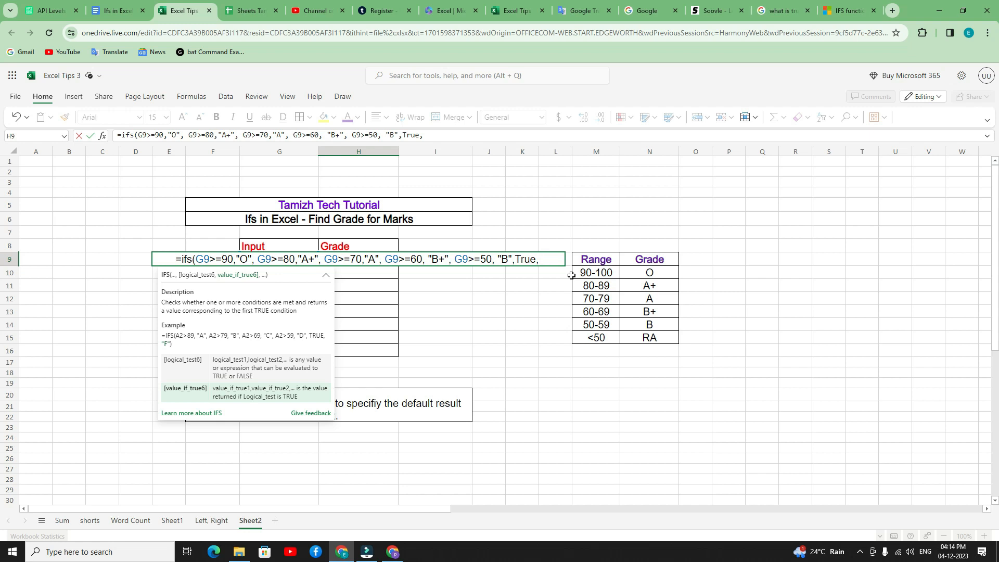
type("\"F\"")
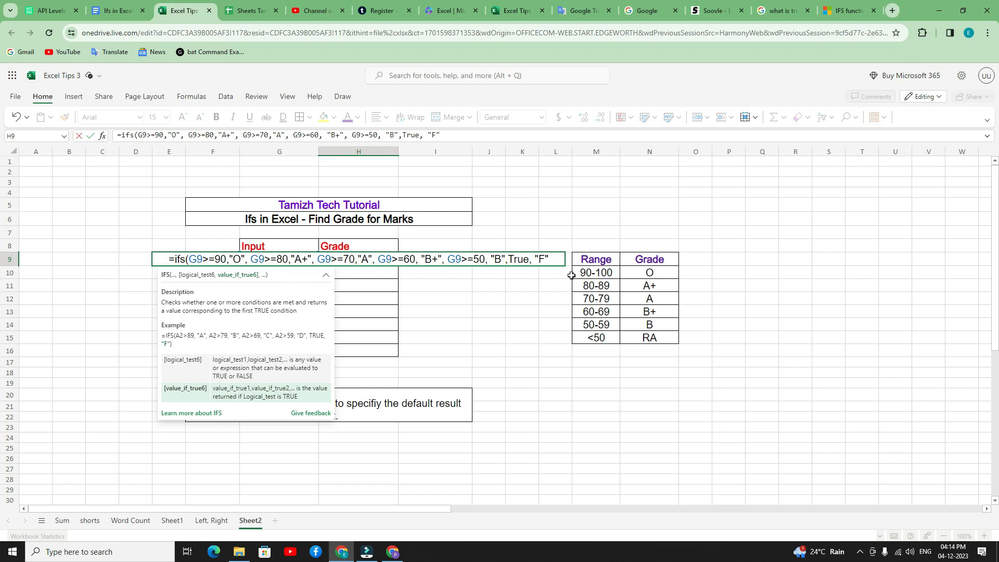
type(")")
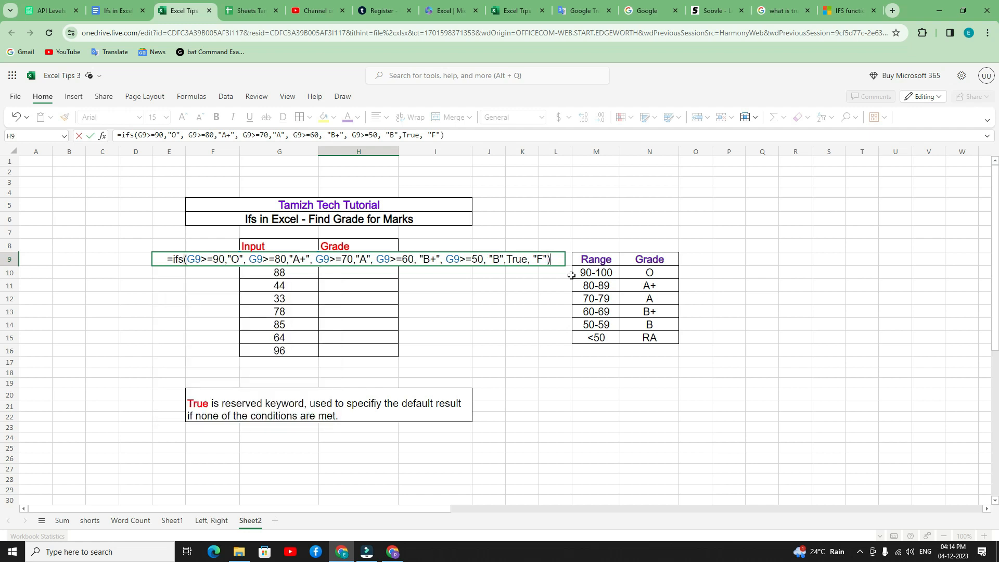
Confirm the IFS formula in H9 and fill it down through H16 to grade all the marks
key("Return")
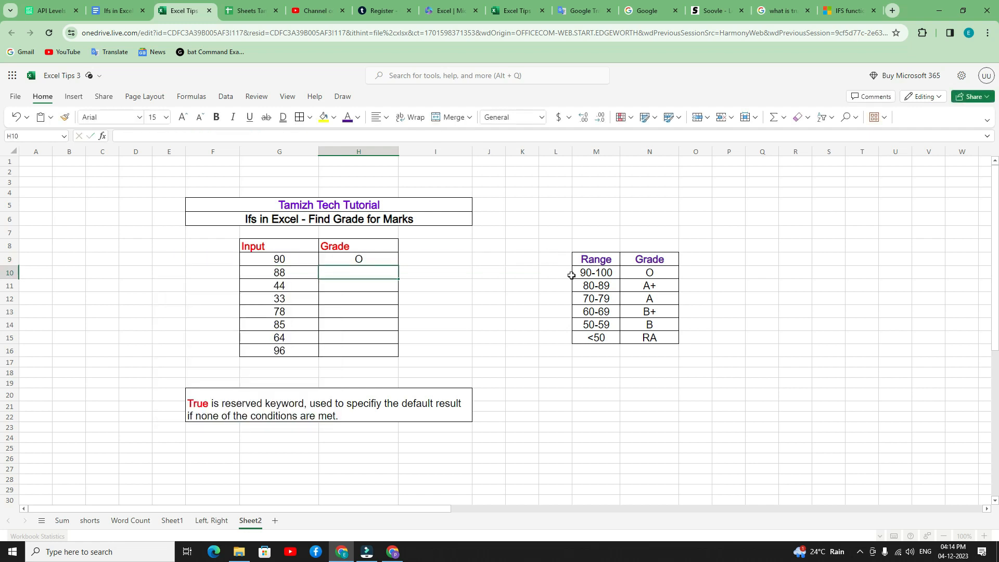
left_click(353, 259)
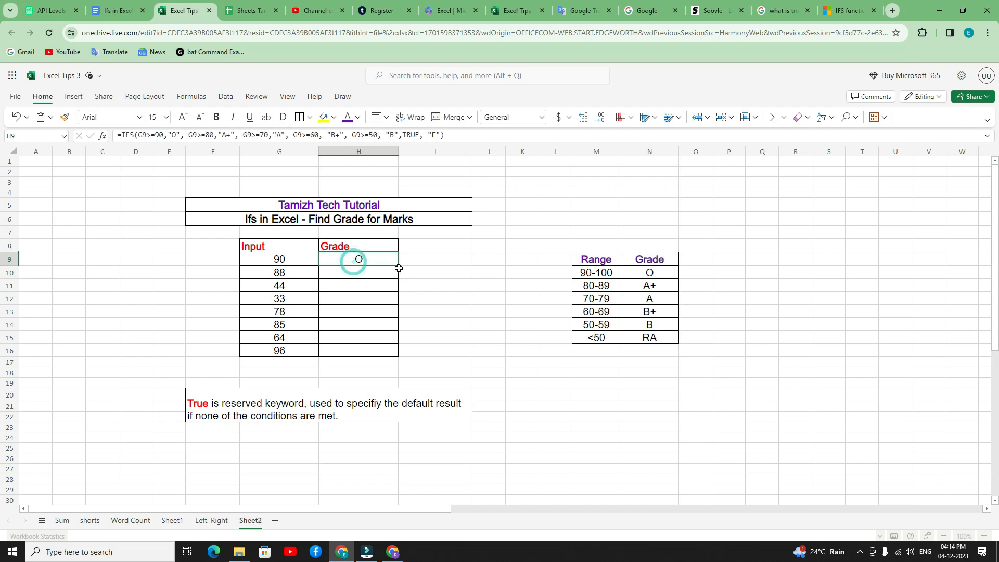
left_click_drag(397, 265, 397, 356)
left_click(453, 339)
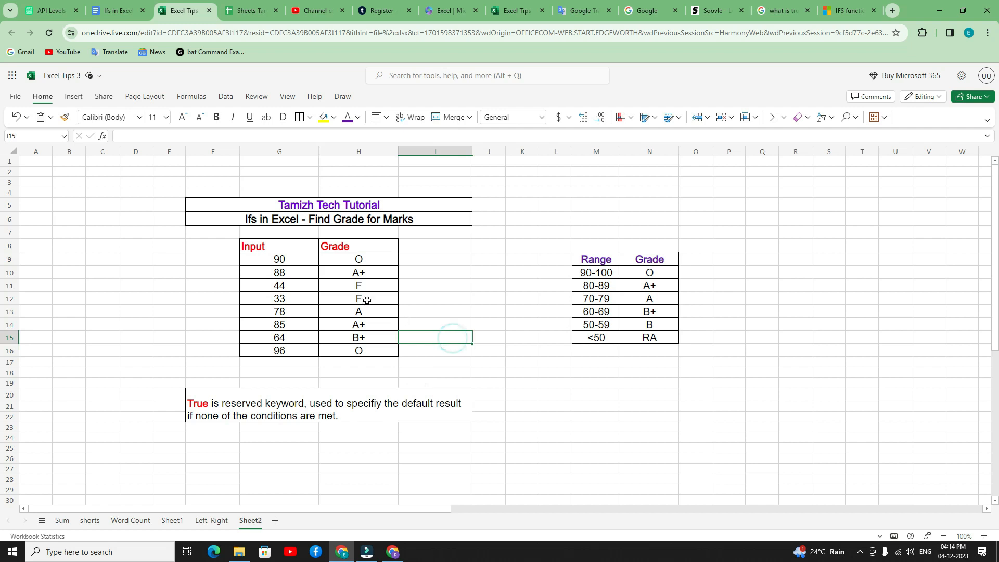
Check the grades for the marks in rows 9 to 11 against the Range and Grade reference table
left_click(358, 259)
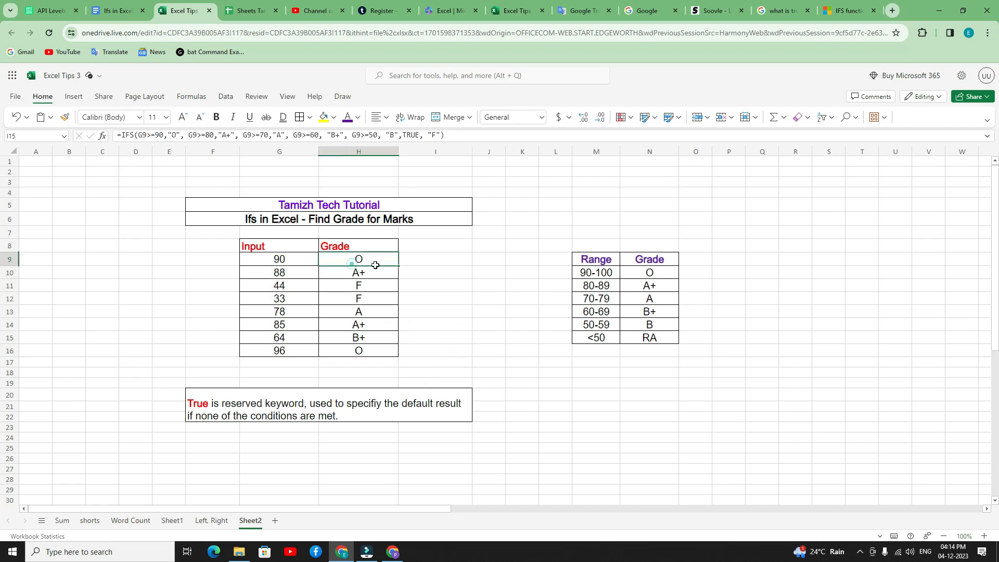
left_click(647, 274)
left_click(294, 271)
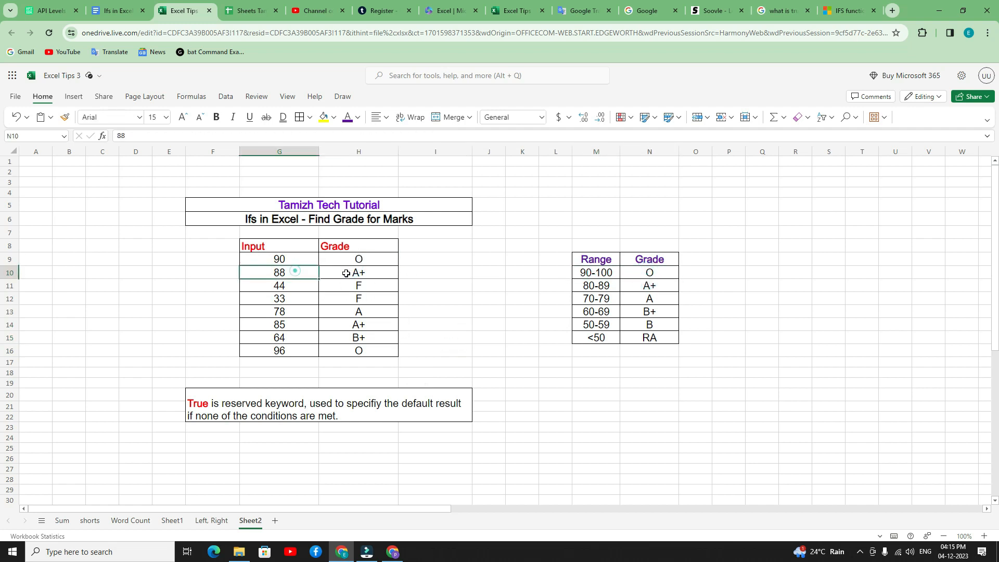
left_click(358, 272)
left_click_drag(588, 286, 629, 286)
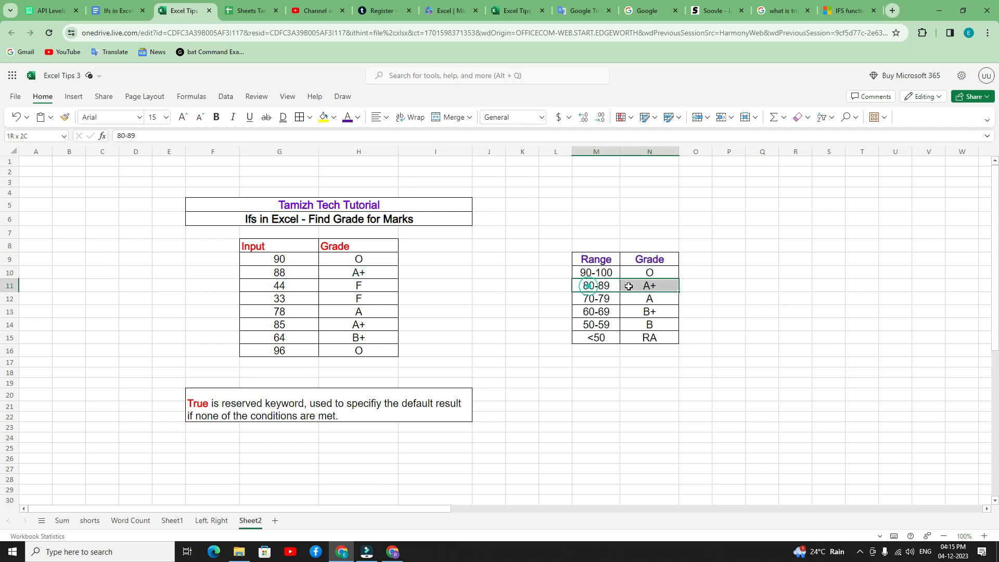
left_click(358, 272)
left_click(280, 286)
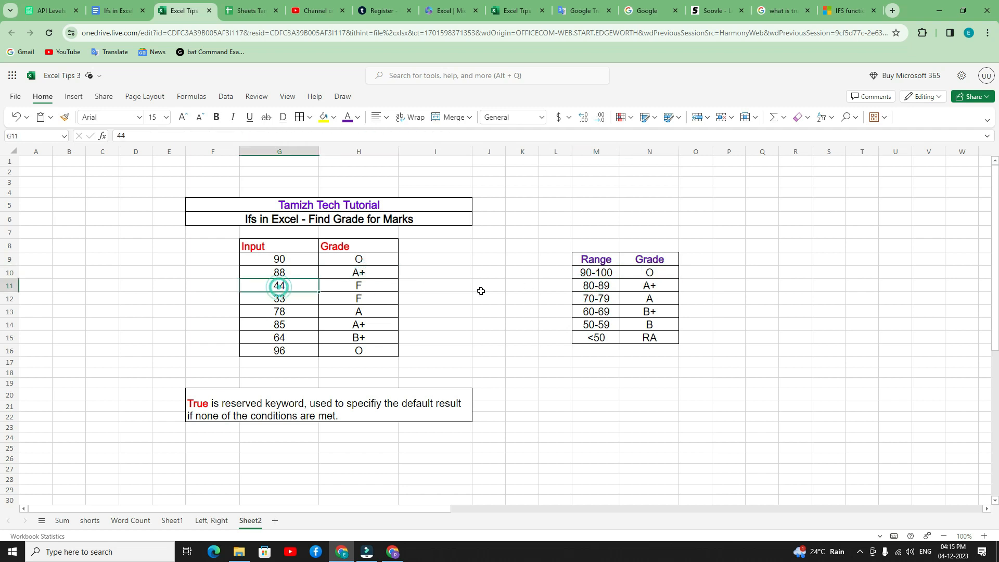
left_click(597, 339)
left_click(637, 338)
left_click(359, 285)
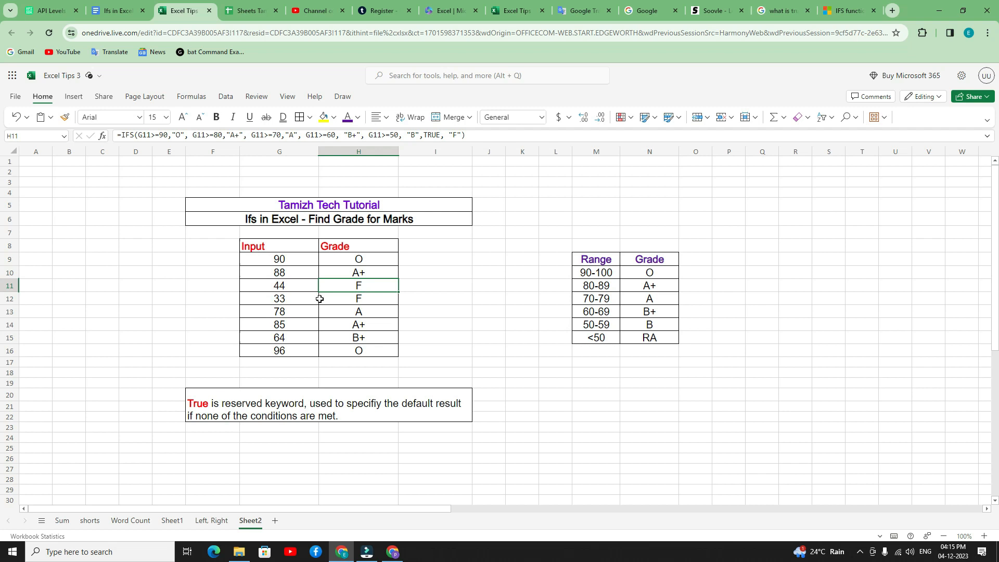
Check the grades for the remaining marks in rows 12 to 16 and review the IFS formula in H16
left_click(294, 299)
left_click(364, 300)
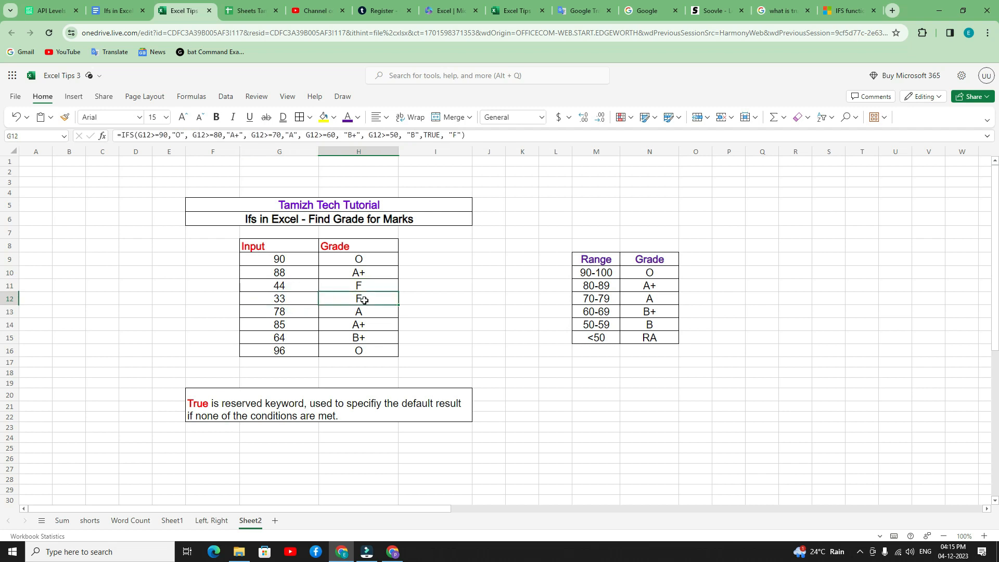
left_click(299, 312)
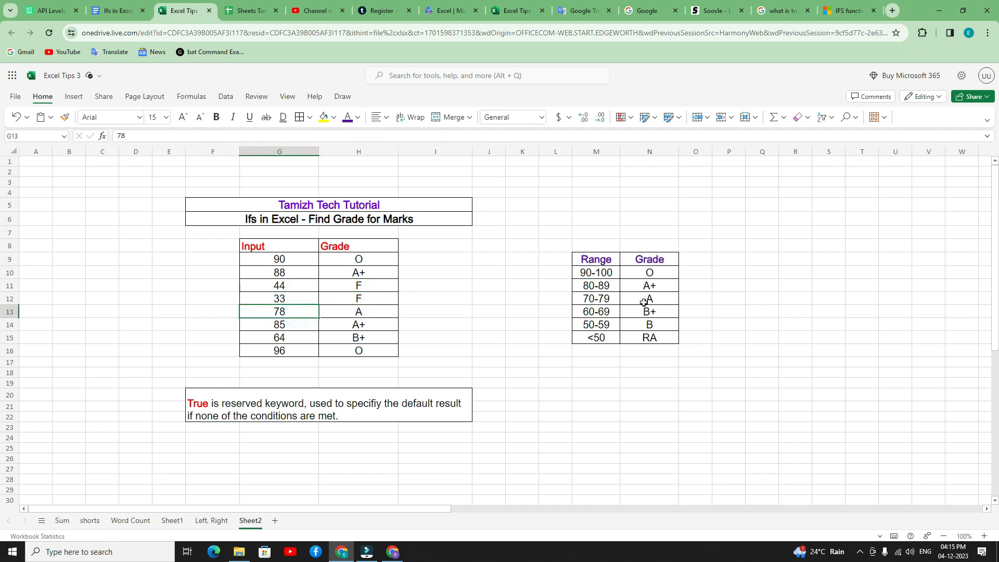
left_click(359, 312)
left_click(295, 323)
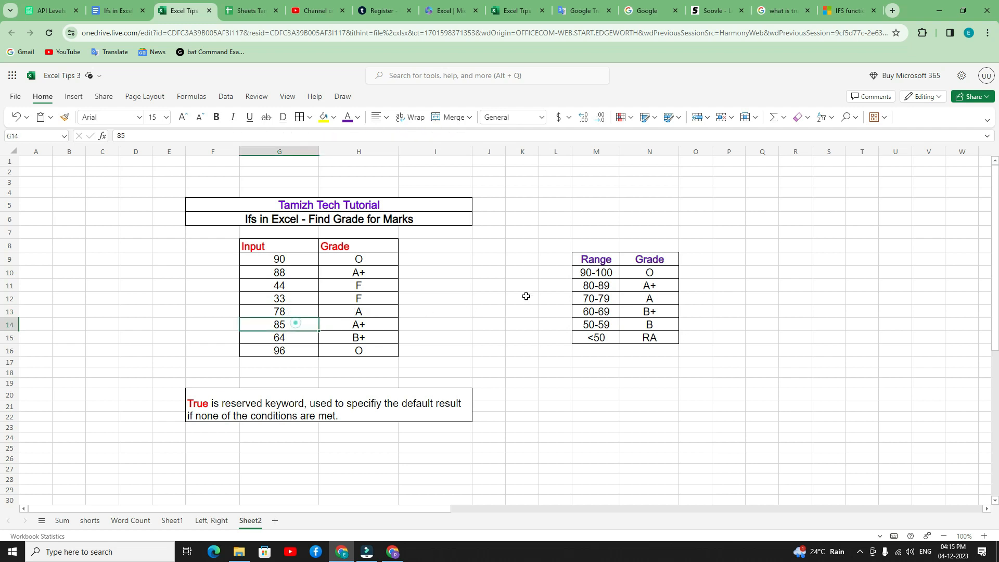
left_click(280, 338)
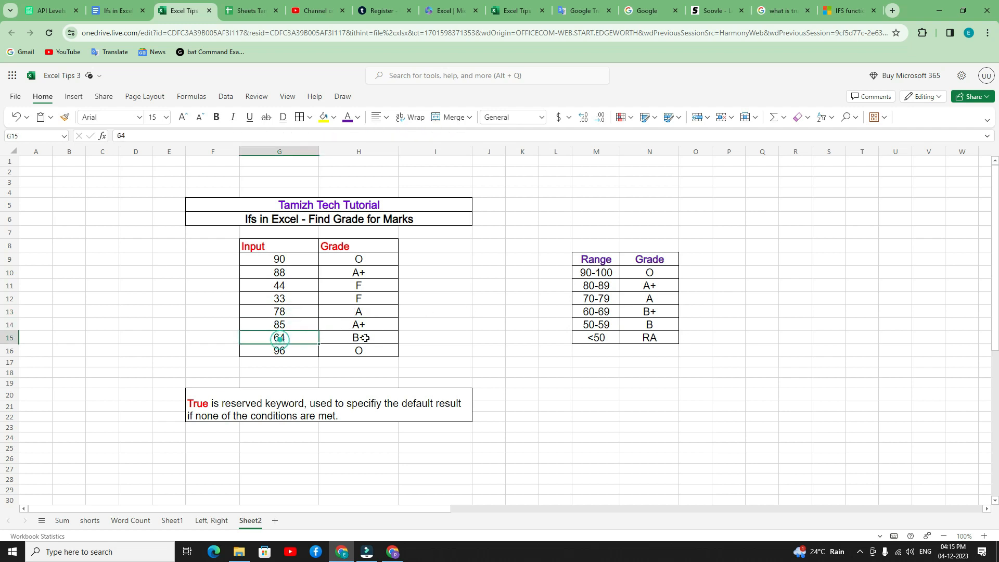
left_click(302, 351)
left_click(372, 352)
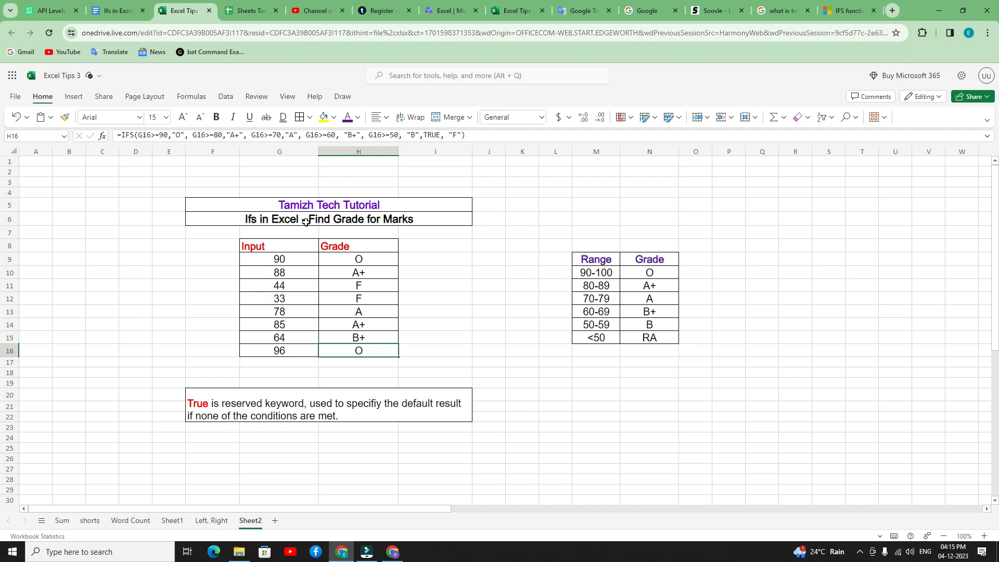
left_click(468, 136)
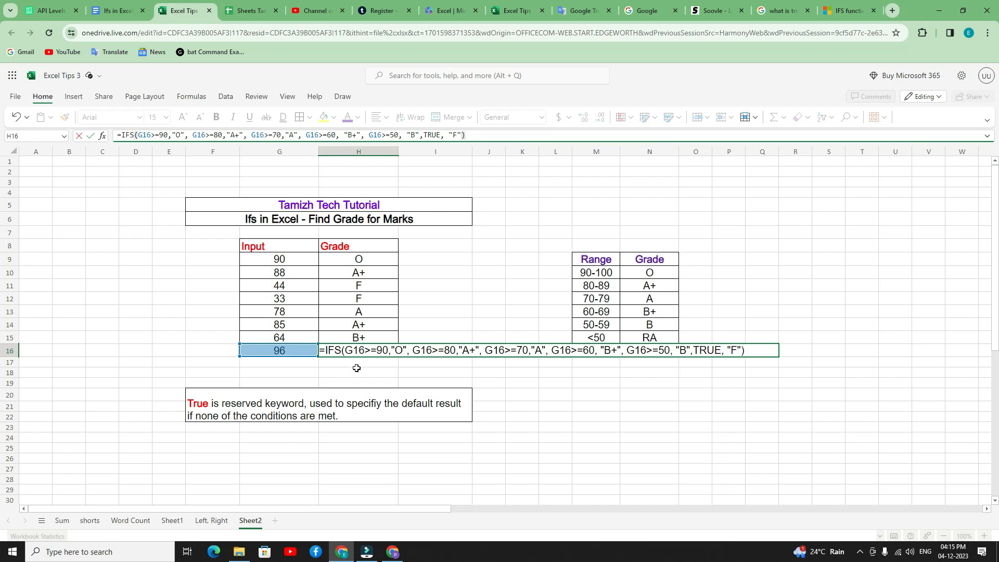
left_click(423, 376)
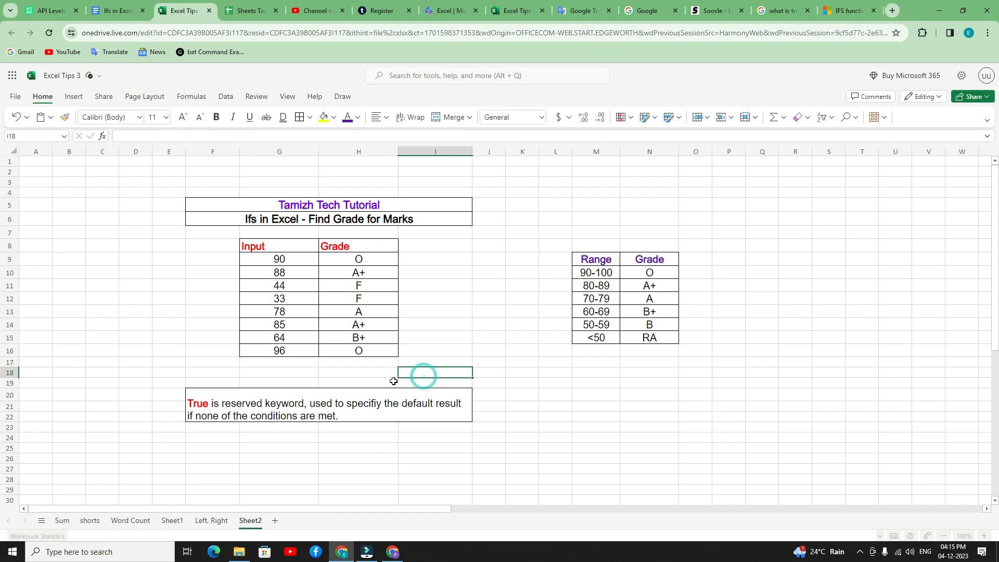